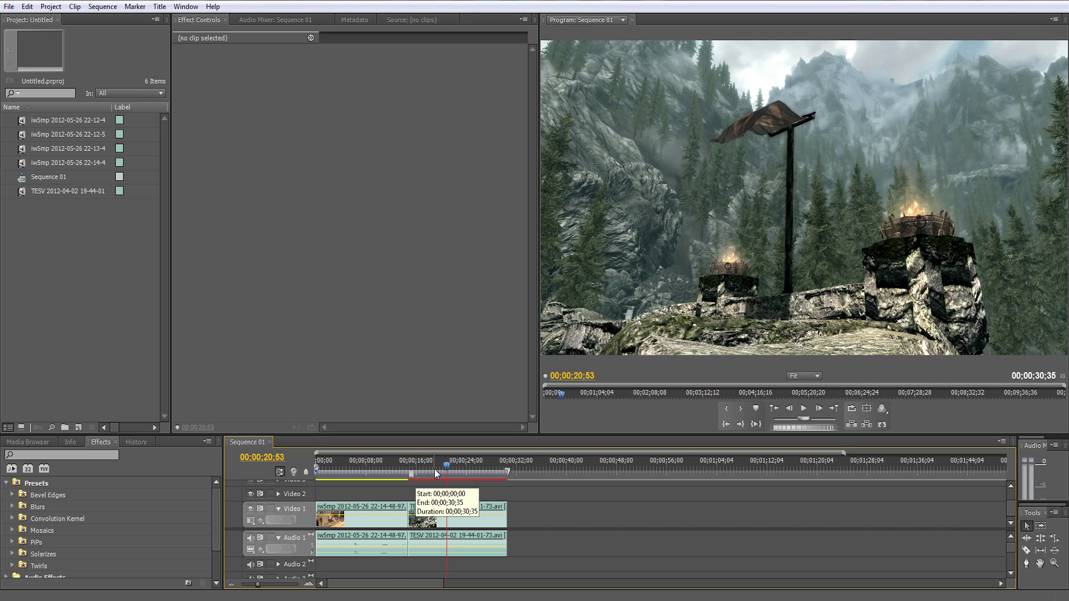
- Scrub through both clips of Sequence 01, leaving the playhead at 00;00;09;57
drag(428, 462, 459, 477)
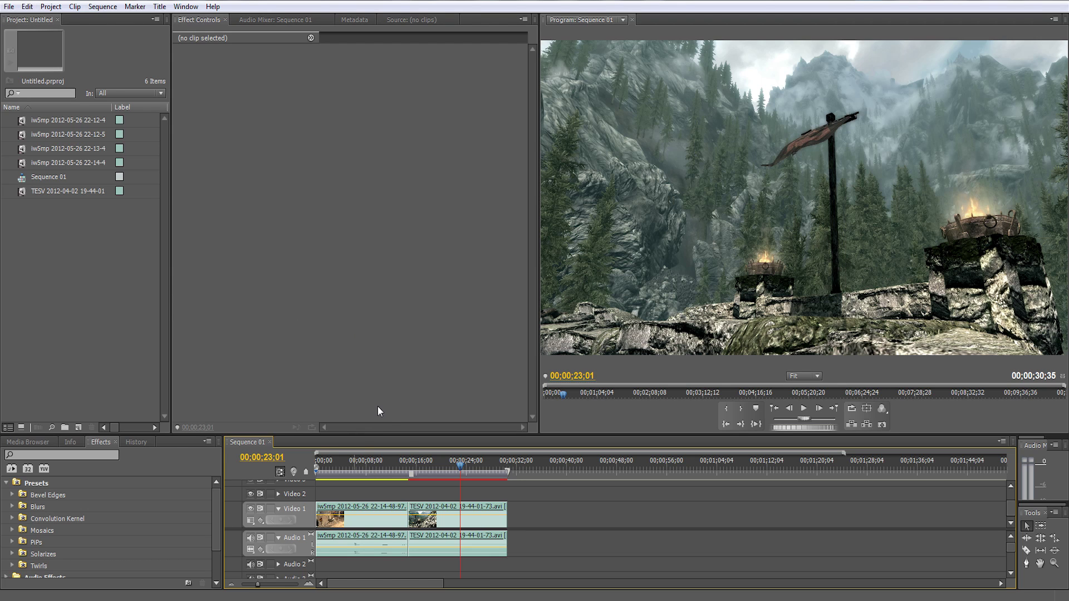
click(507, 466)
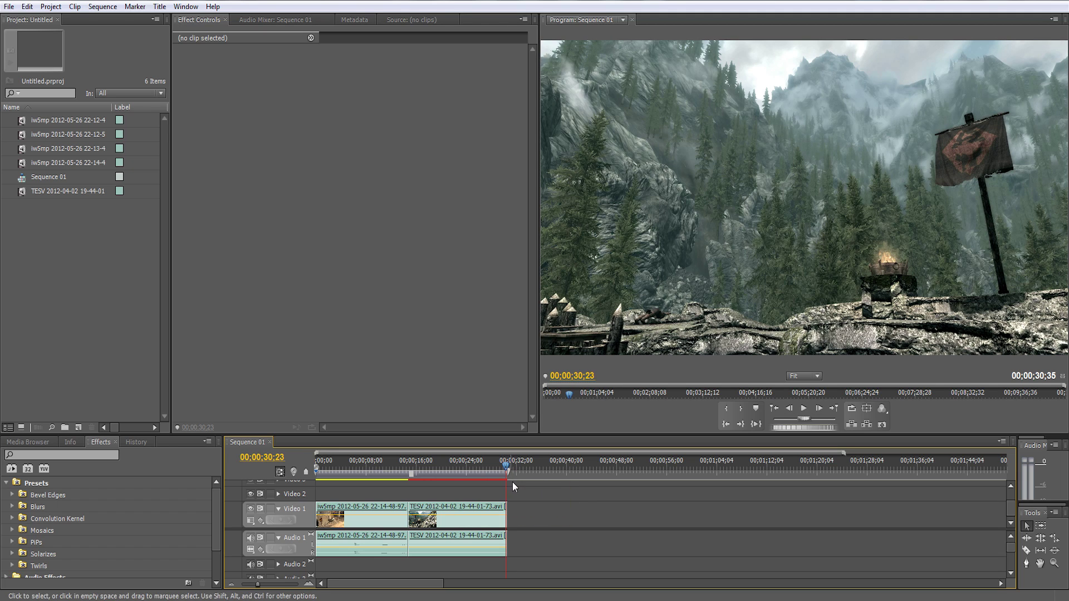
drag(506, 470, 428, 470)
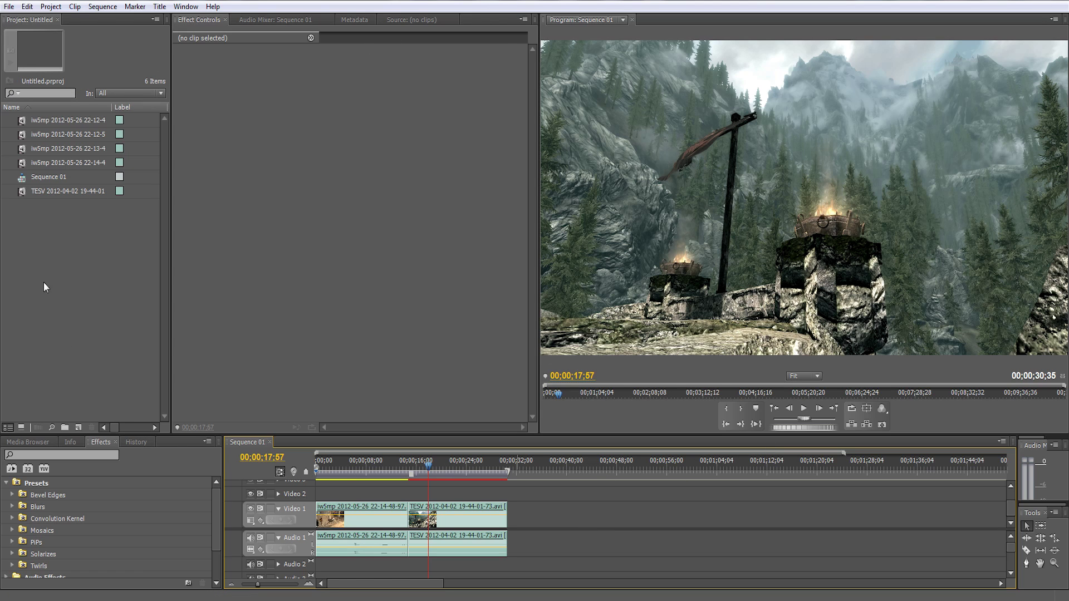
click(9, 7)
click(307, 241)
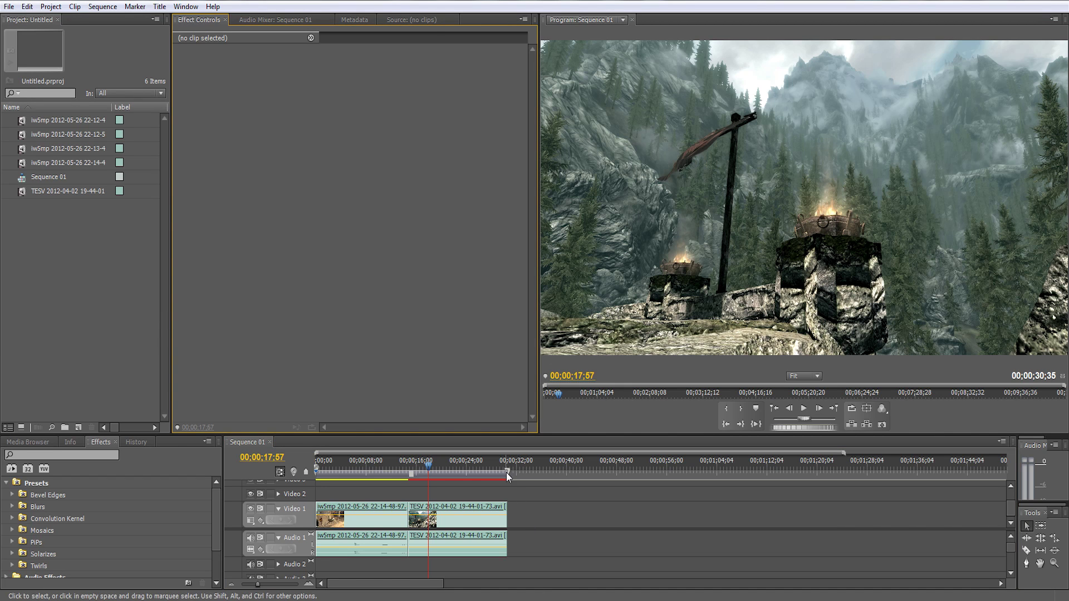
click(387, 459)
click(378, 461)
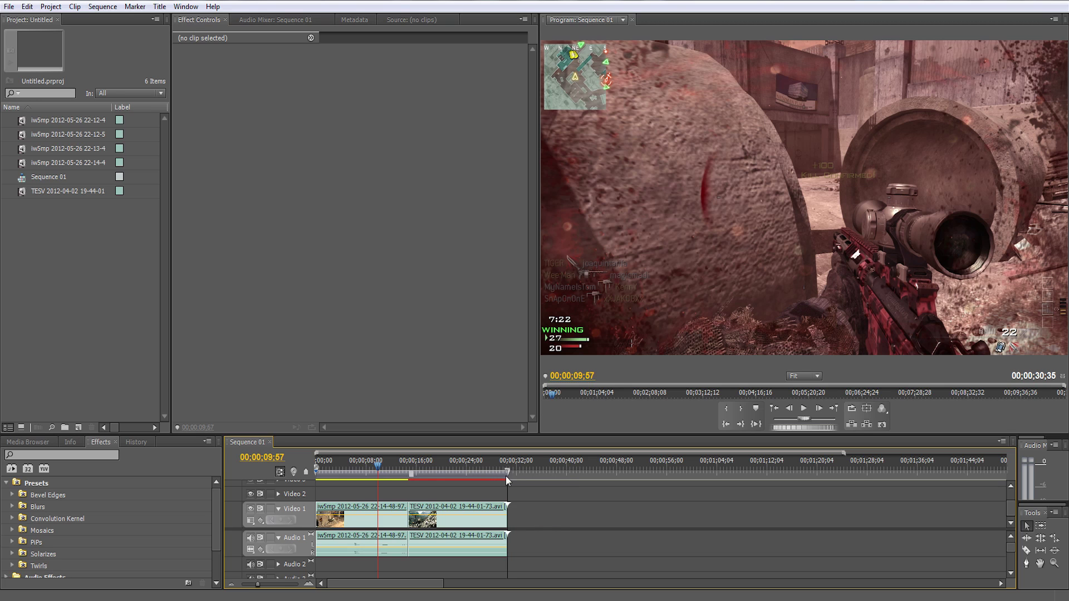
- Open Export Media settings for Sequence 01, keeping H.264 as the format
click(9, 6)
mouse_move(49, 287)
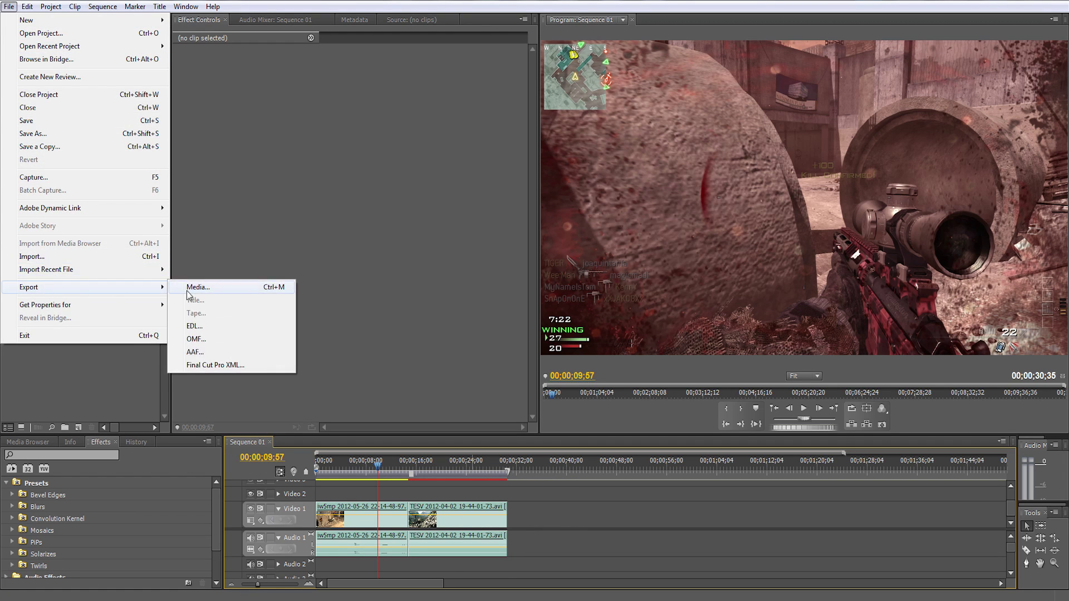
click(186, 286)
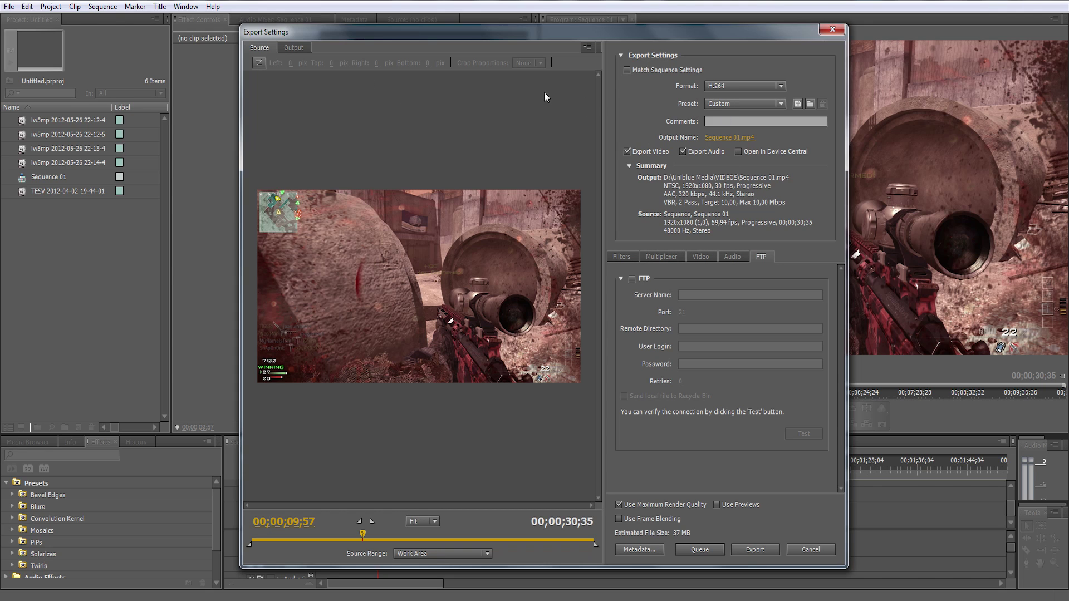
click(294, 48)
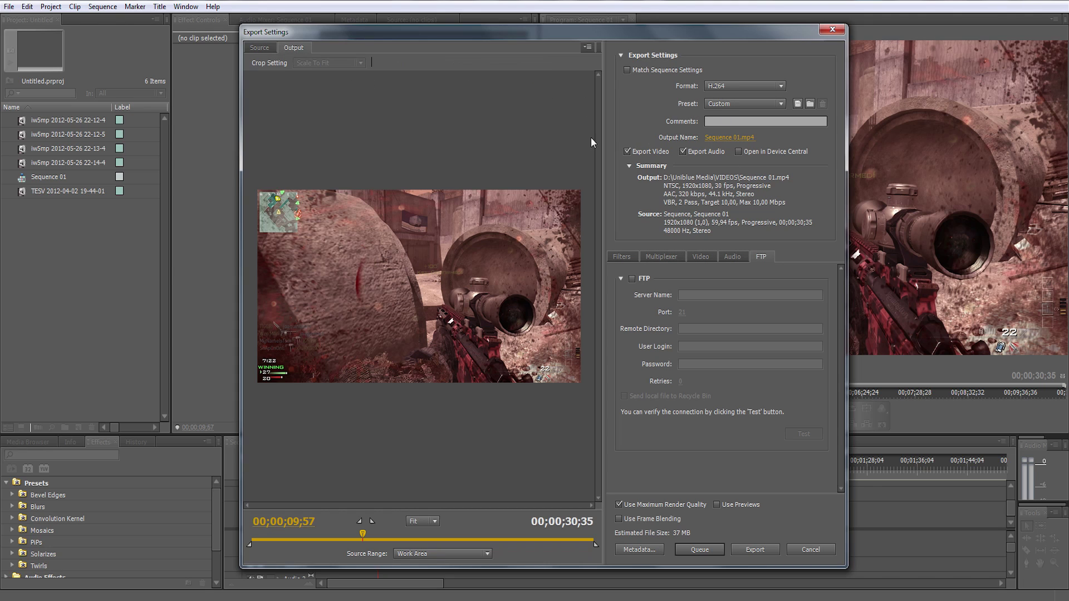
click(716, 87)
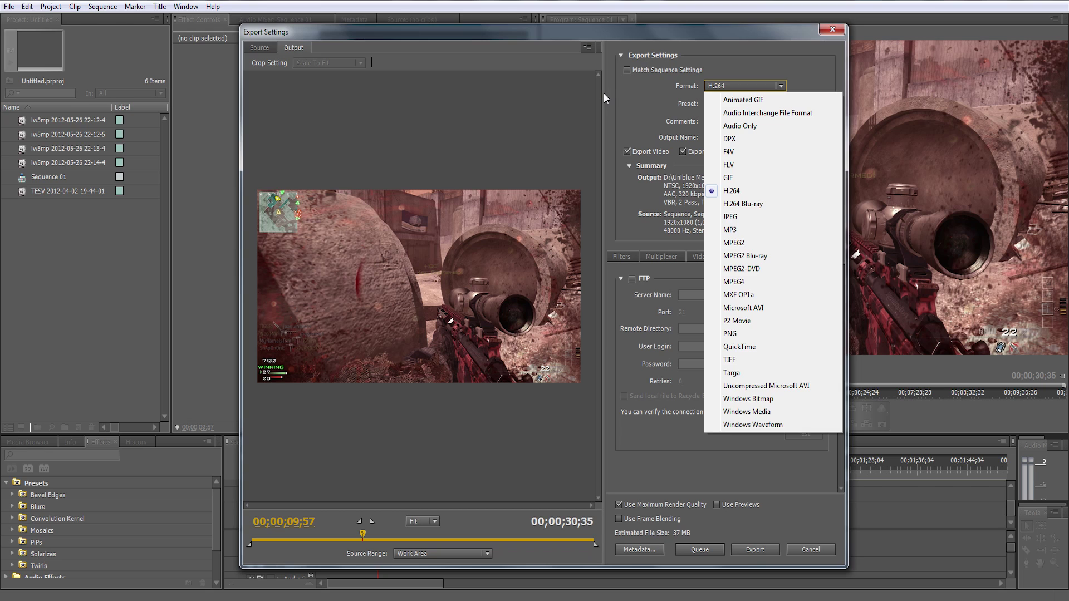
click(747, 192)
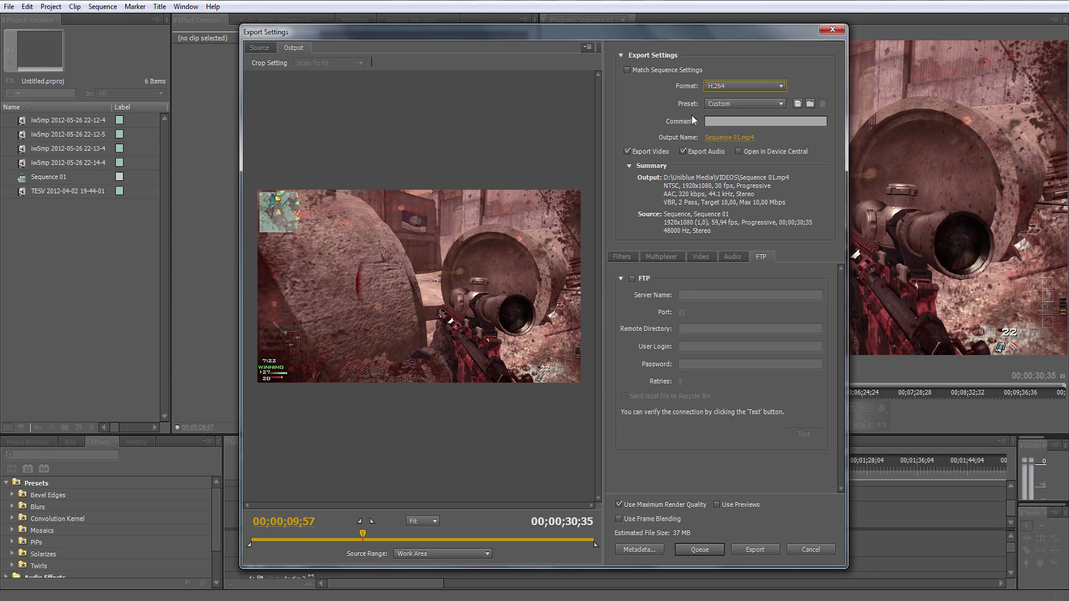
- Choose the HDTV 1080p 29.97 High Quality export preset
click(726, 107)
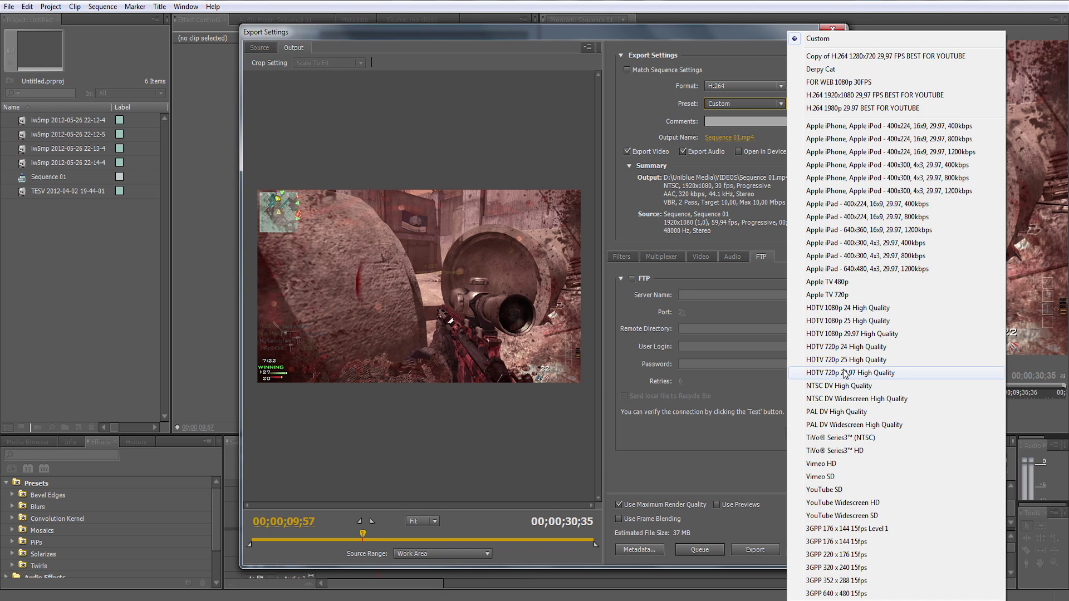
click(843, 334)
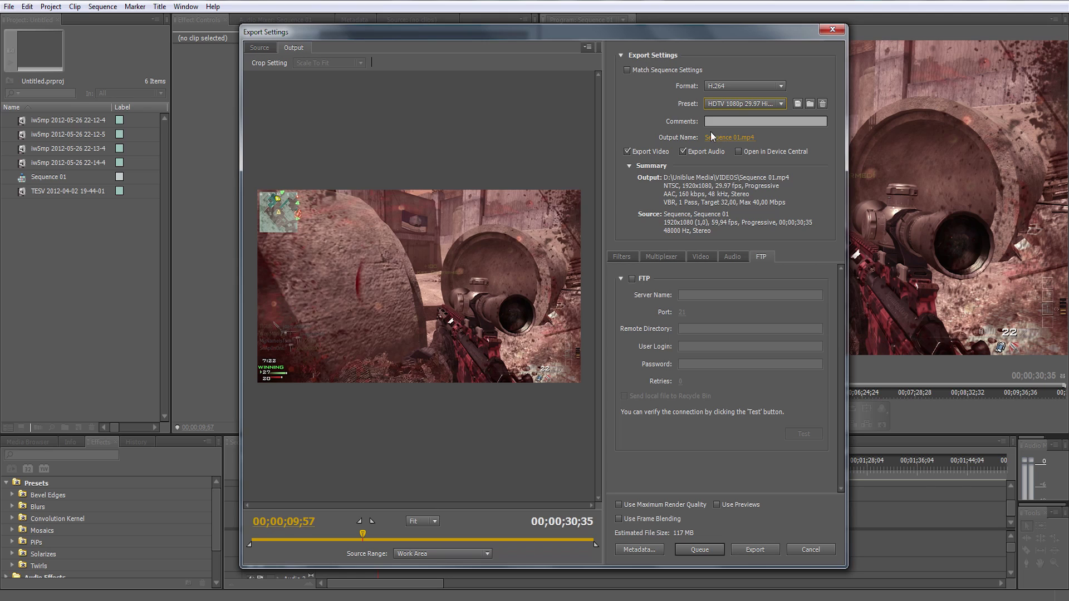
click(622, 258)
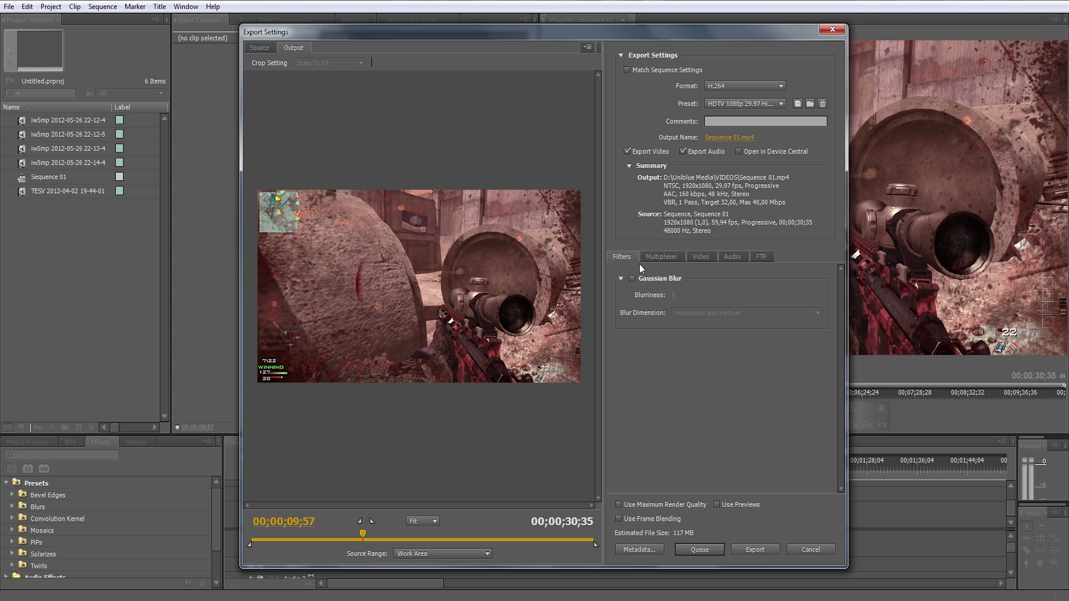
- Keep MP4 multiplexing and Standard stream compatibility on the Multiplexer tab
click(657, 257)
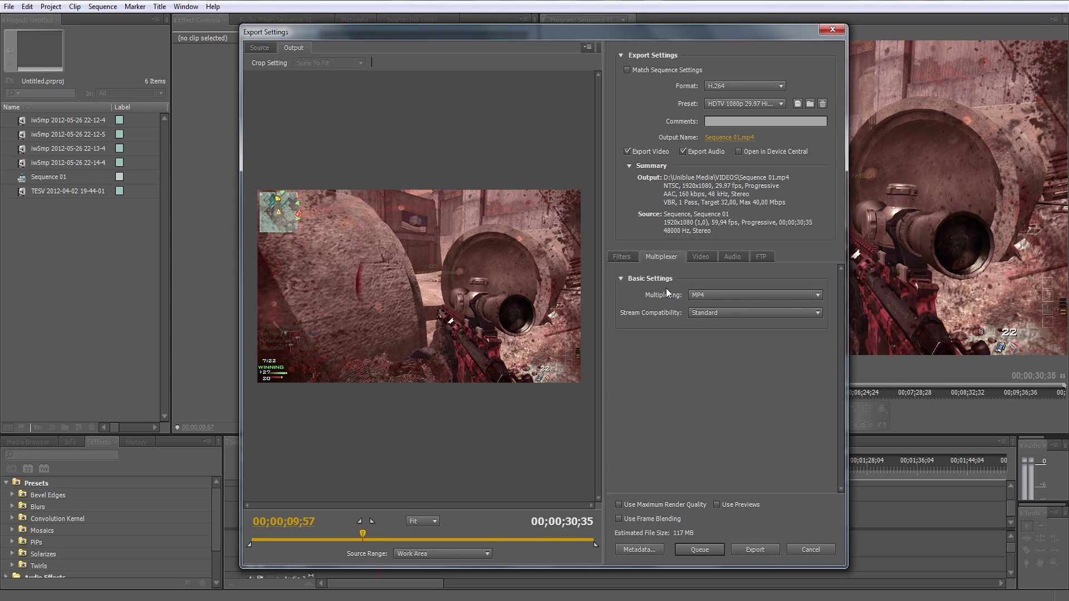
click(700, 312)
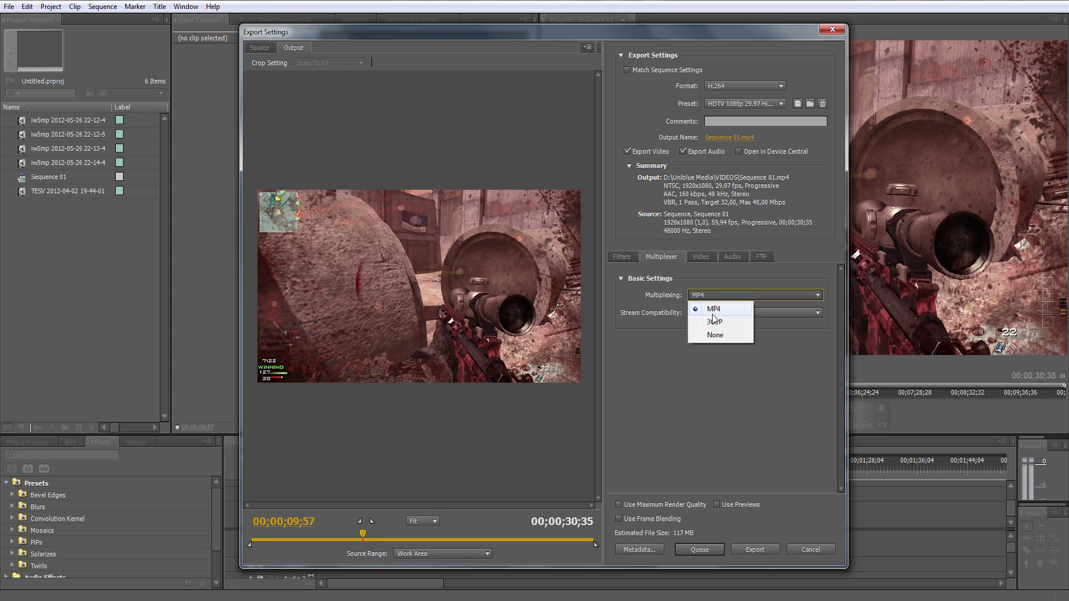
click(651, 326)
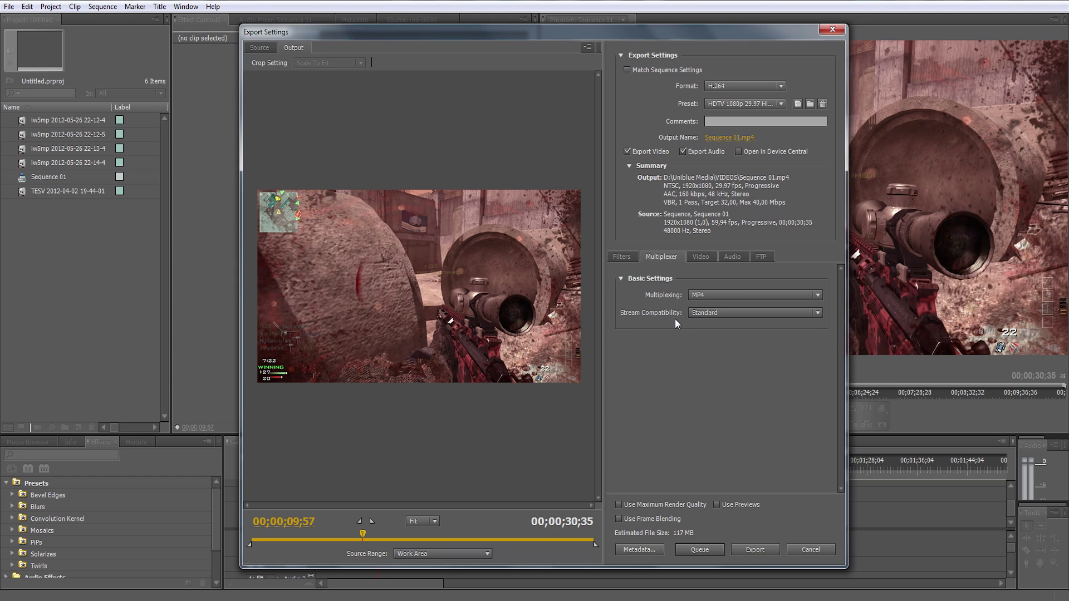
click(722, 318)
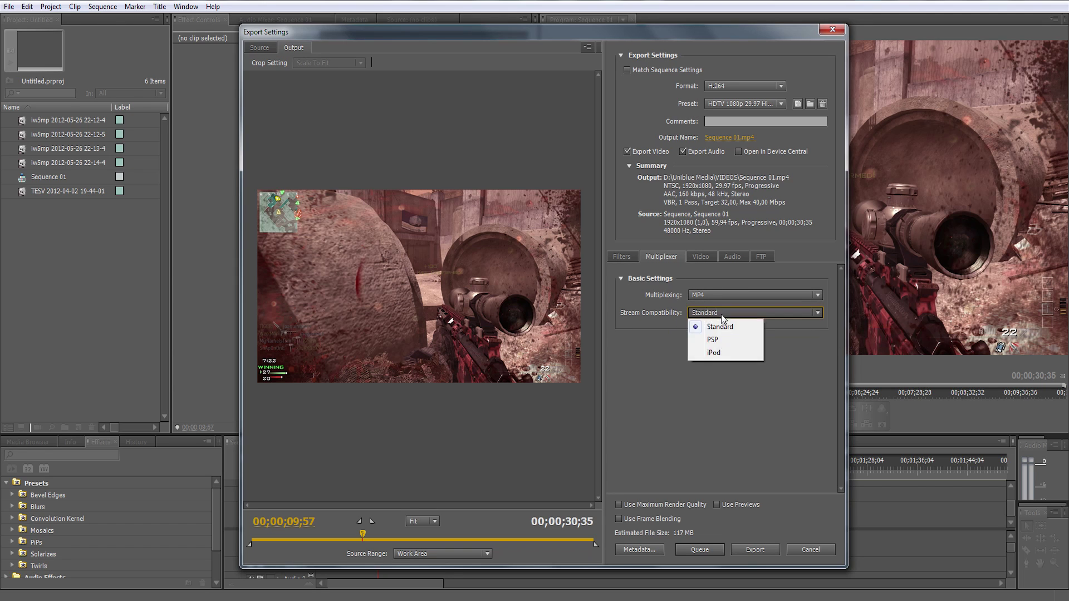
click(666, 312)
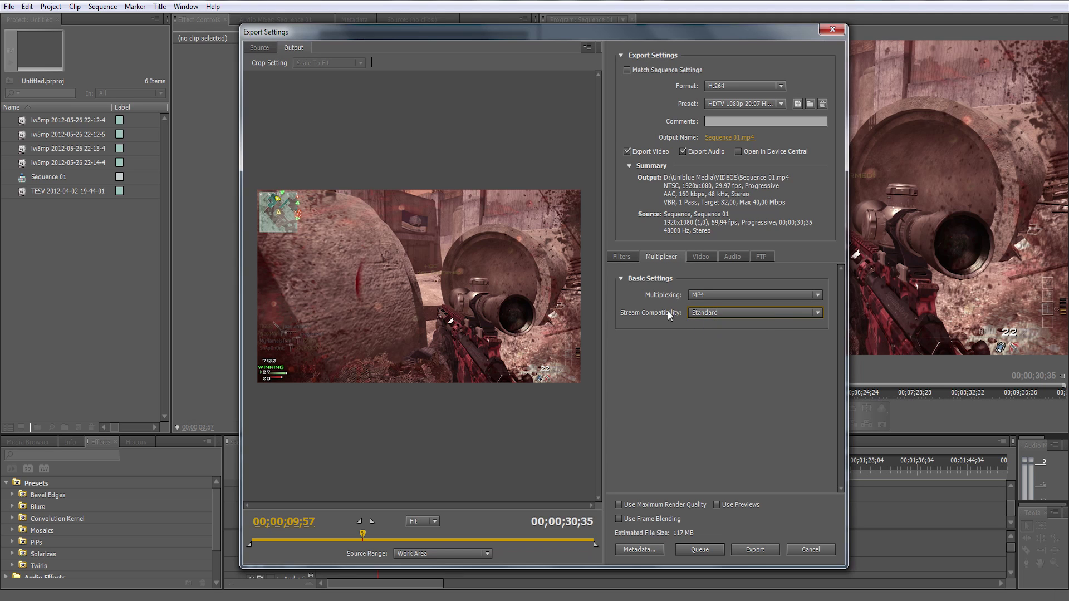
click(693, 259)
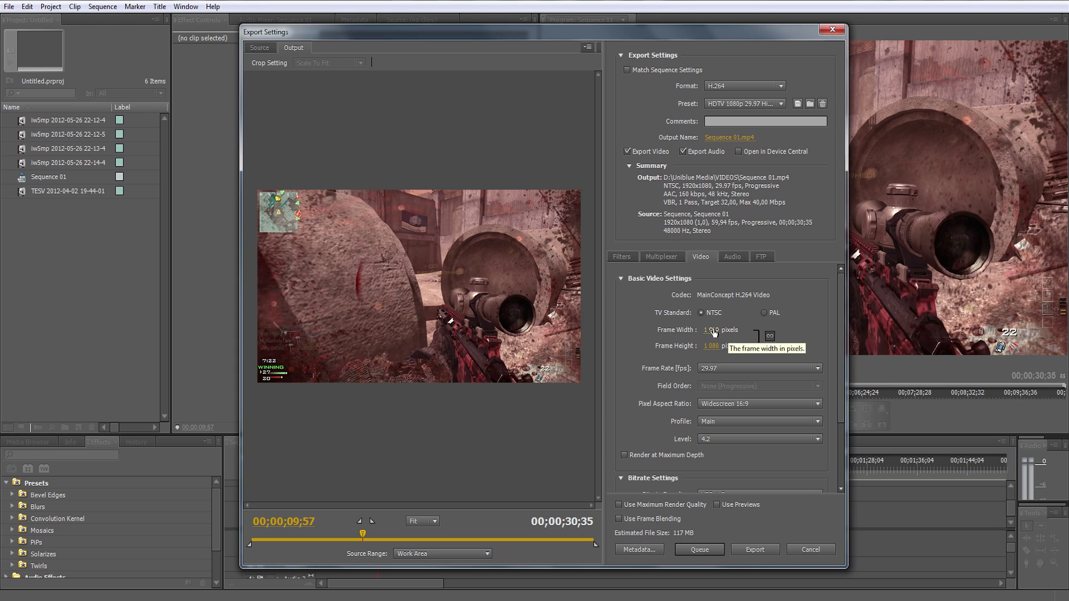
- Change the frame width to 1280, then restore it to 1920
click(714, 330)
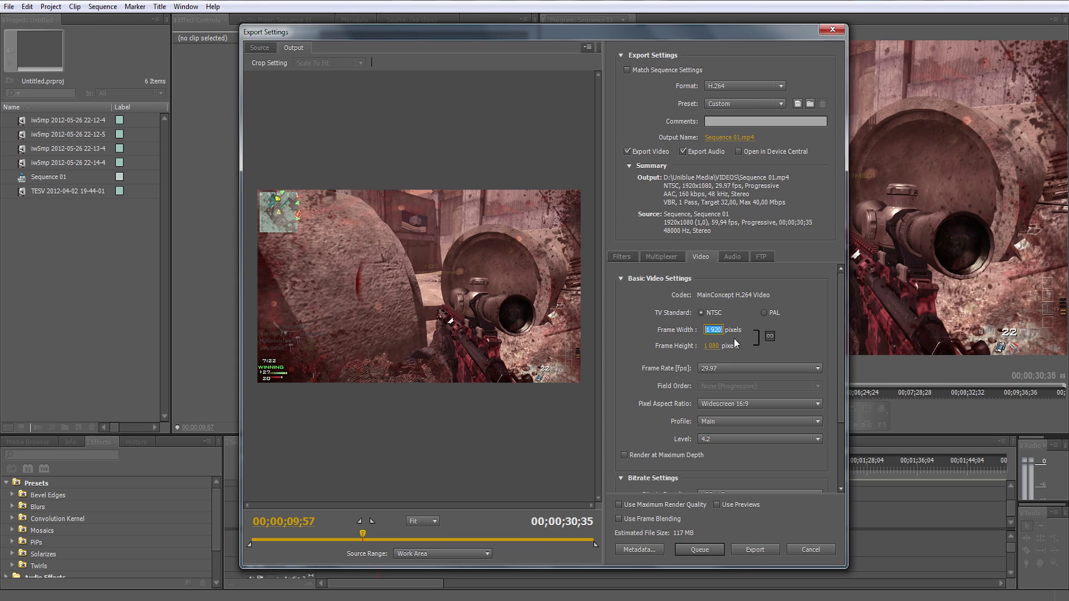
text(1280)
key(Return)
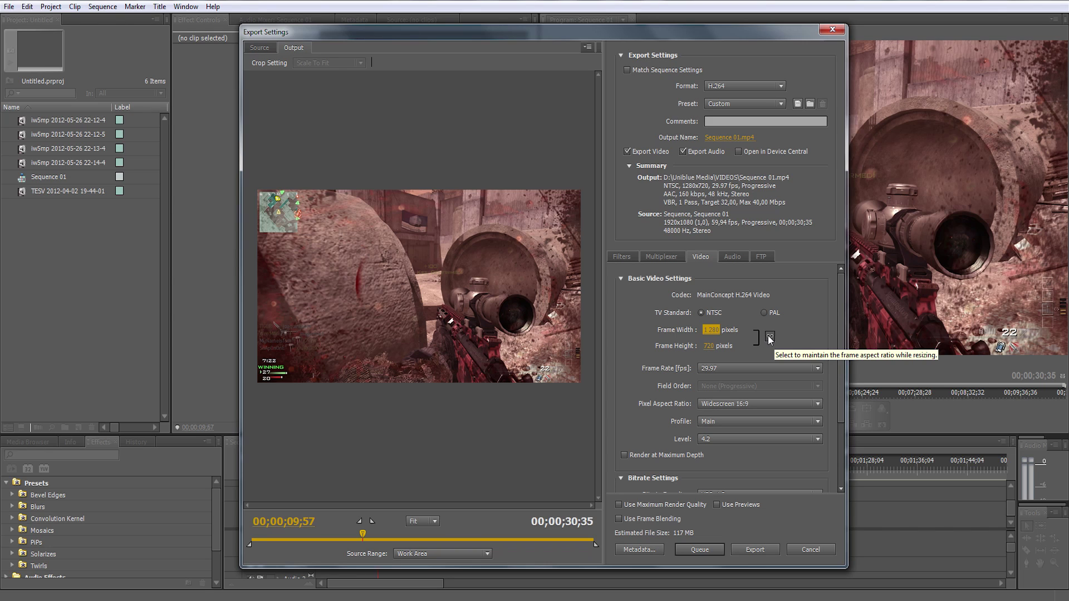
click(710, 332)
text(192)
key(Return)
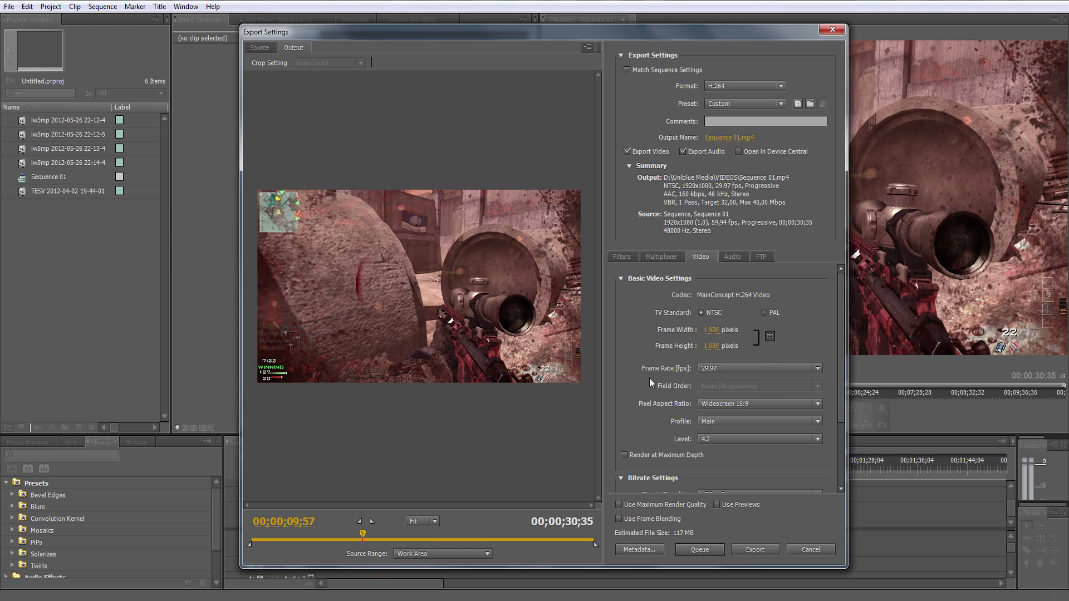
- Choose 30 as the export frame rate
click(719, 370)
click(725, 486)
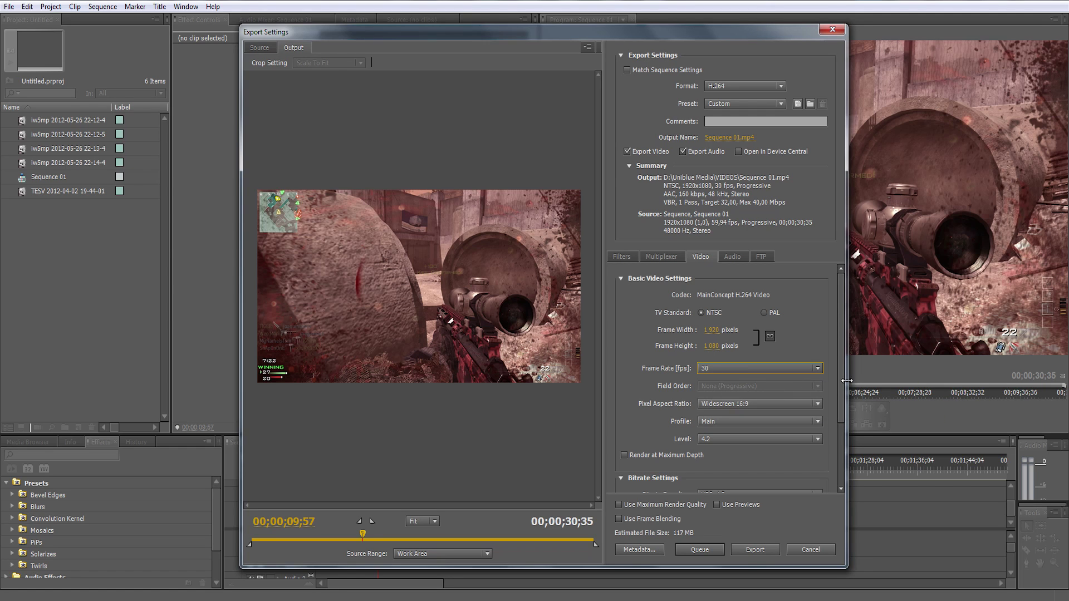
scroll(835, 422, down, 2)
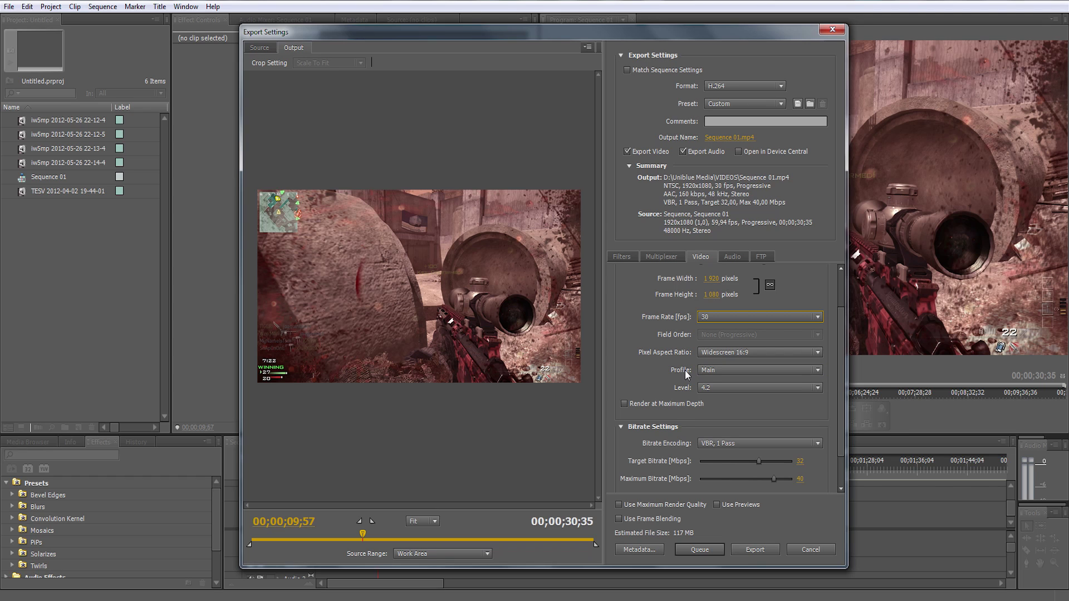
- Keep Widescreen 16:9 pixel aspect ratio, Main profile and Level 4.2
click(751, 351)
click(669, 379)
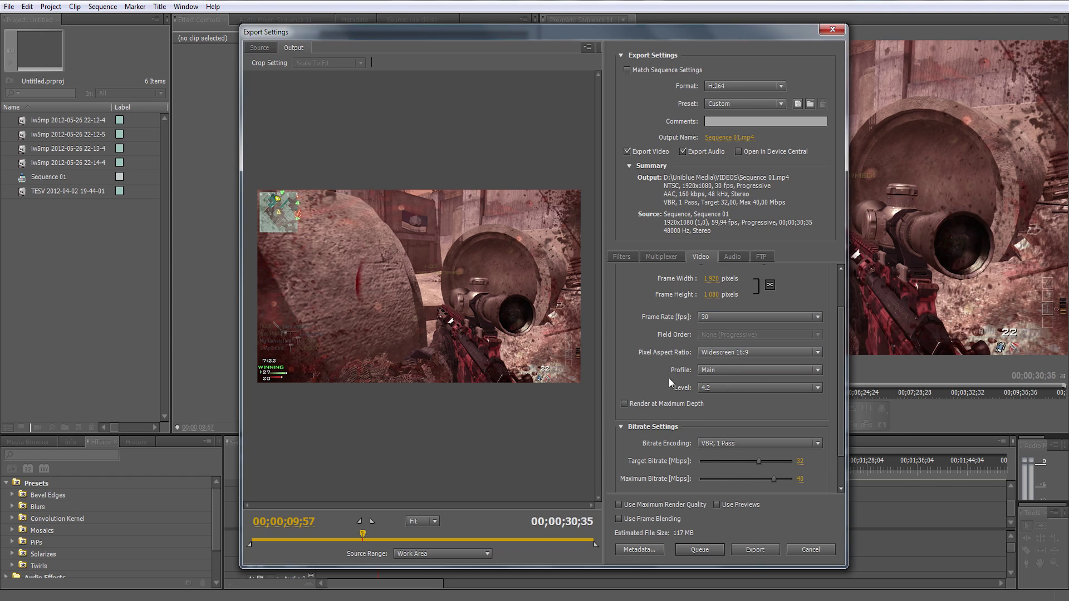
click(712, 370)
click(712, 372)
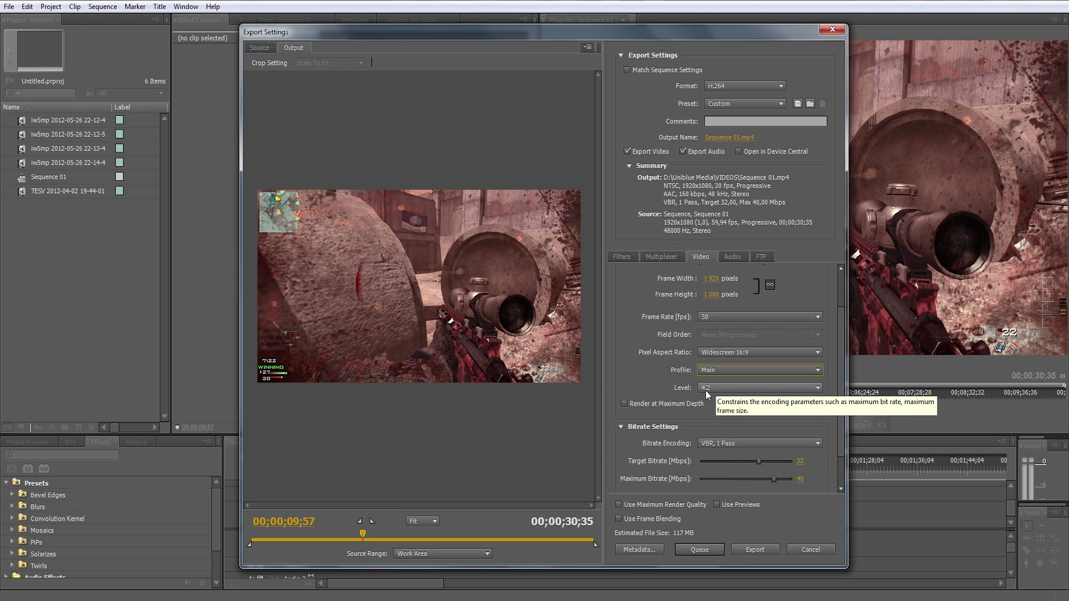
click(706, 388)
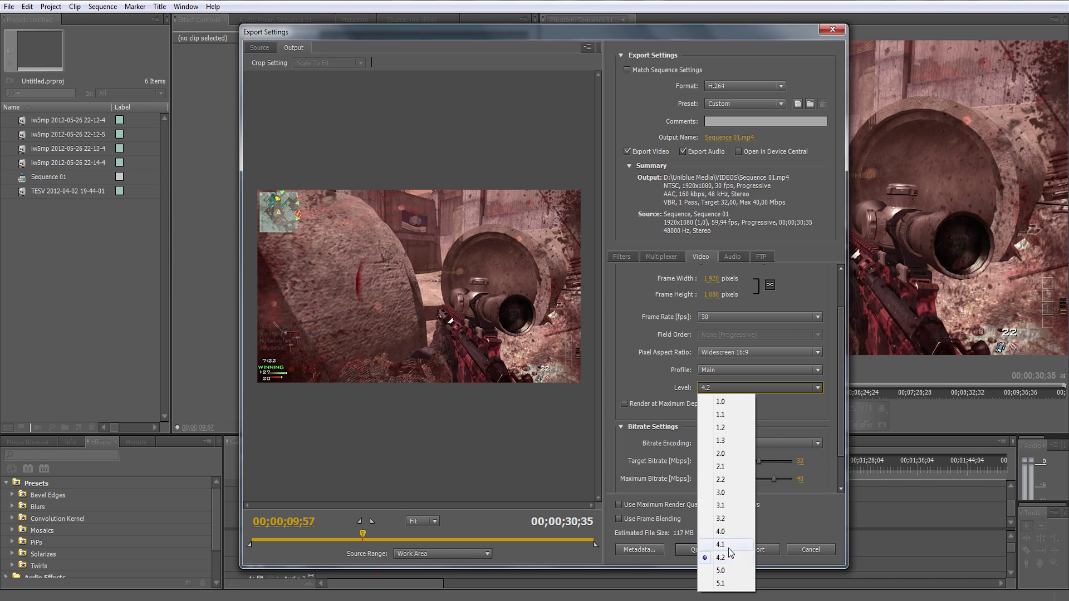
click(662, 384)
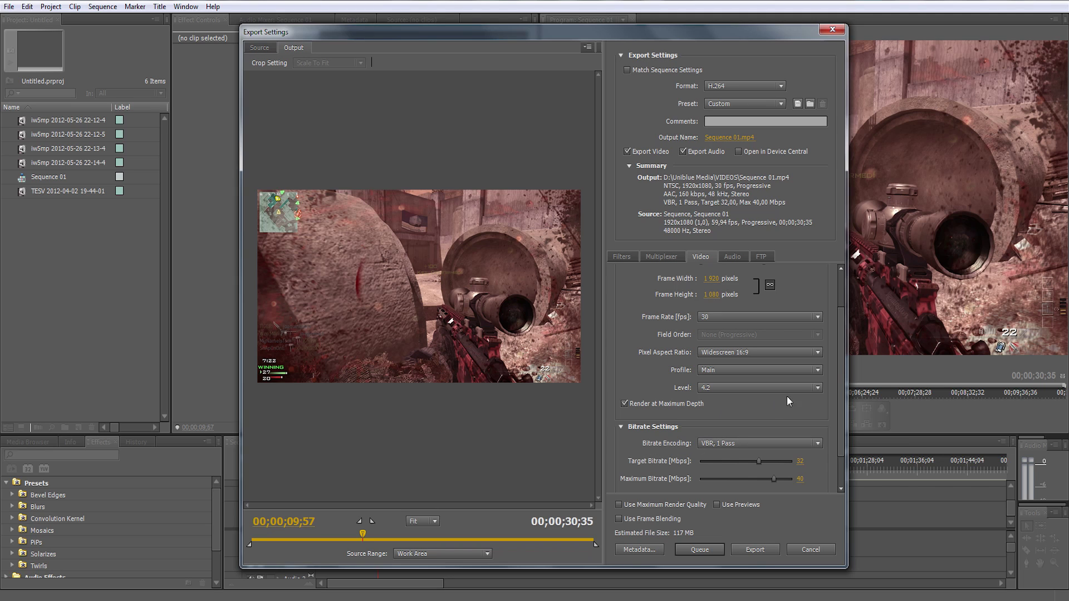
- Enter an 8 Mbps target and 10 Mbps maximum bitrate in Bitrate Settings
scroll(840, 372, down, 2)
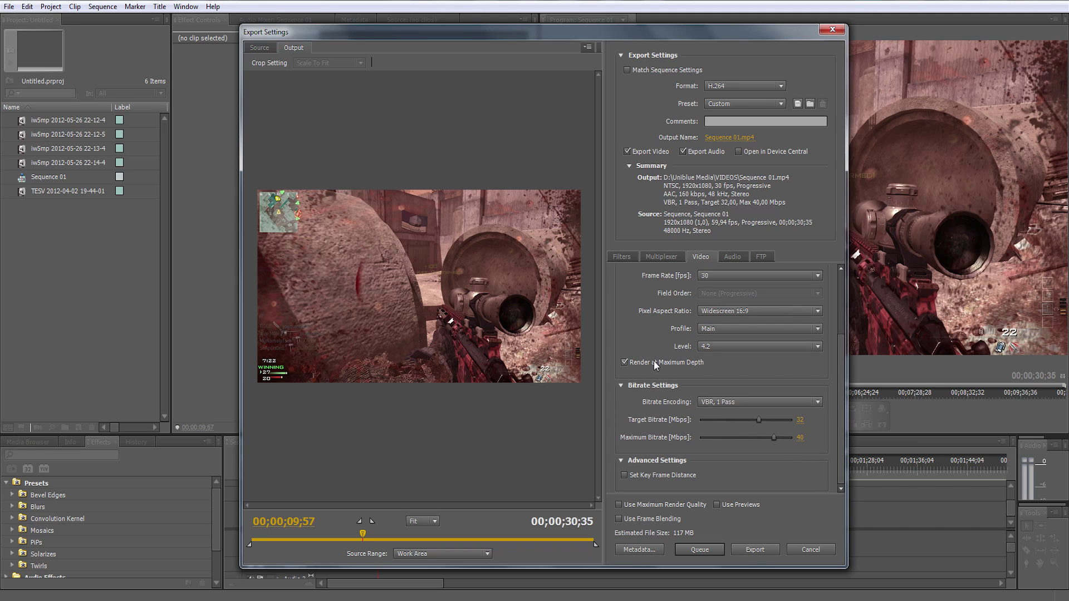
mouse_move(664, 403)
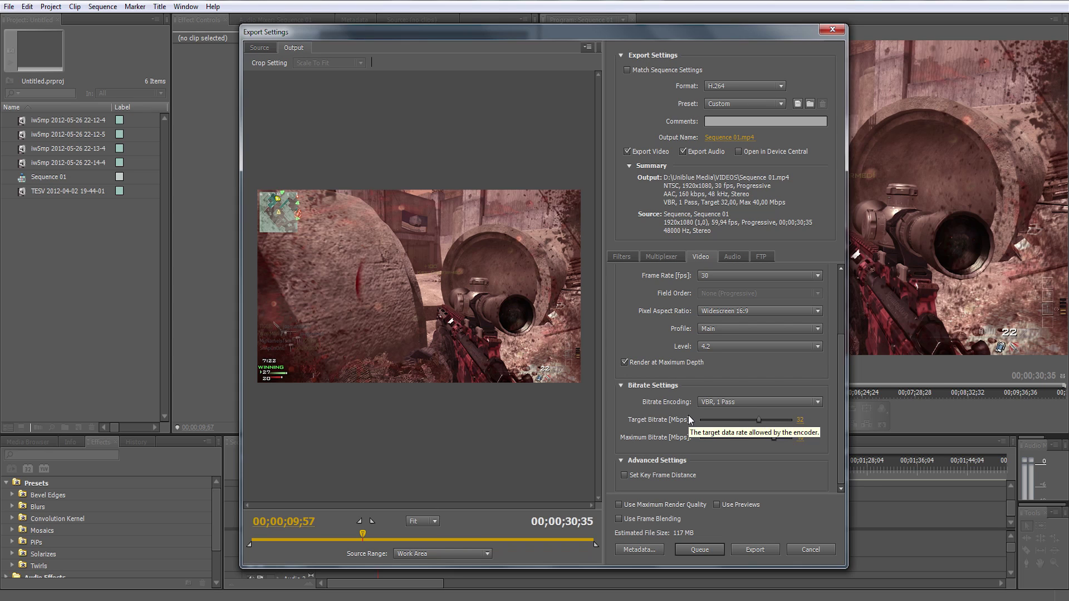
mouse_move(715, 407)
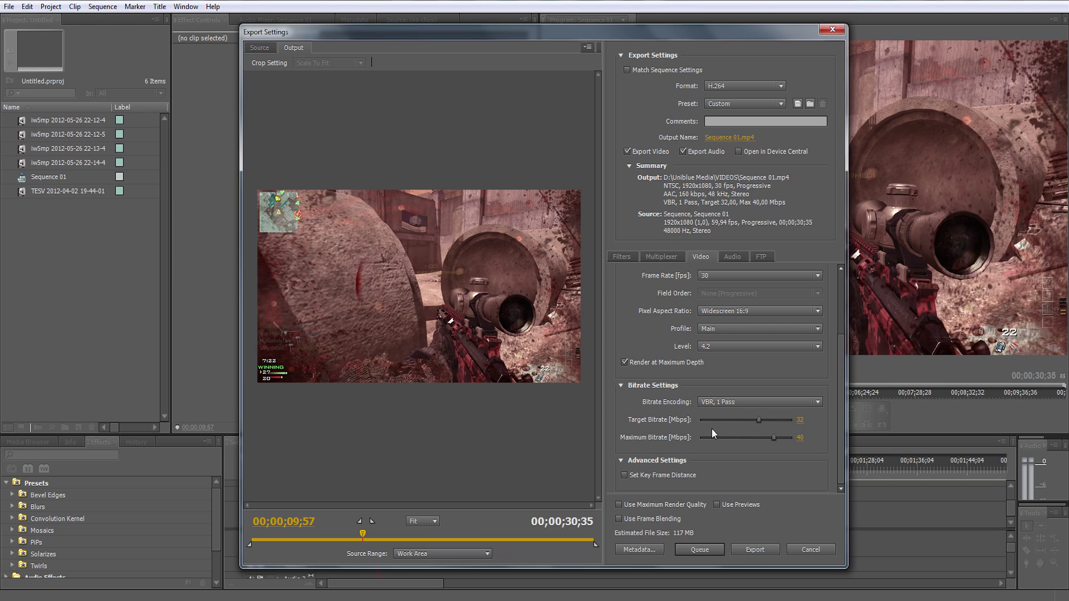
click(799, 422)
text(8)
click(801, 439)
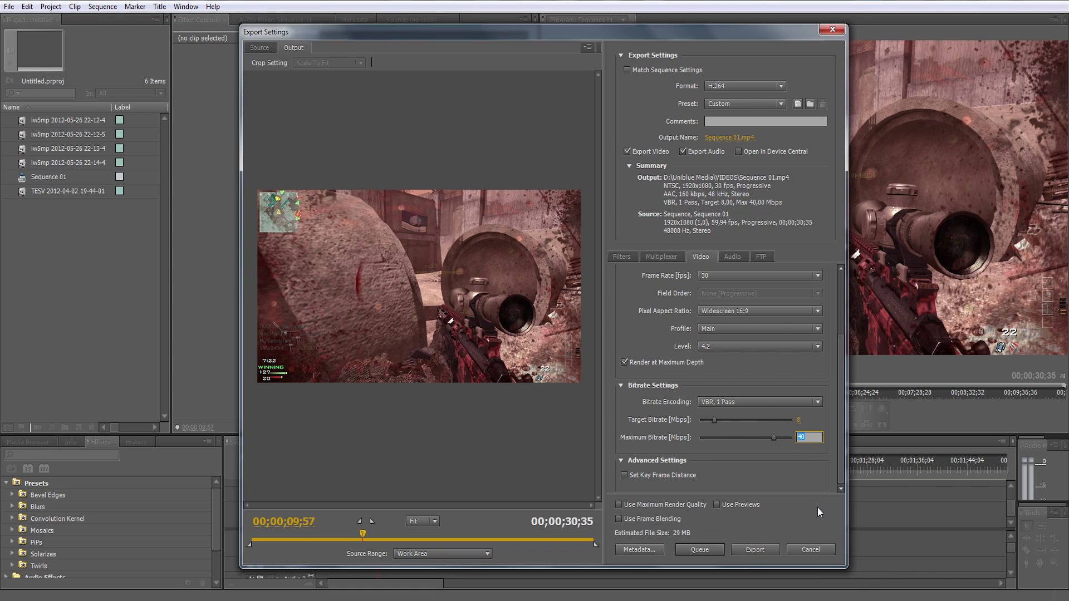
text(10)
key(Return)
click(799, 421)
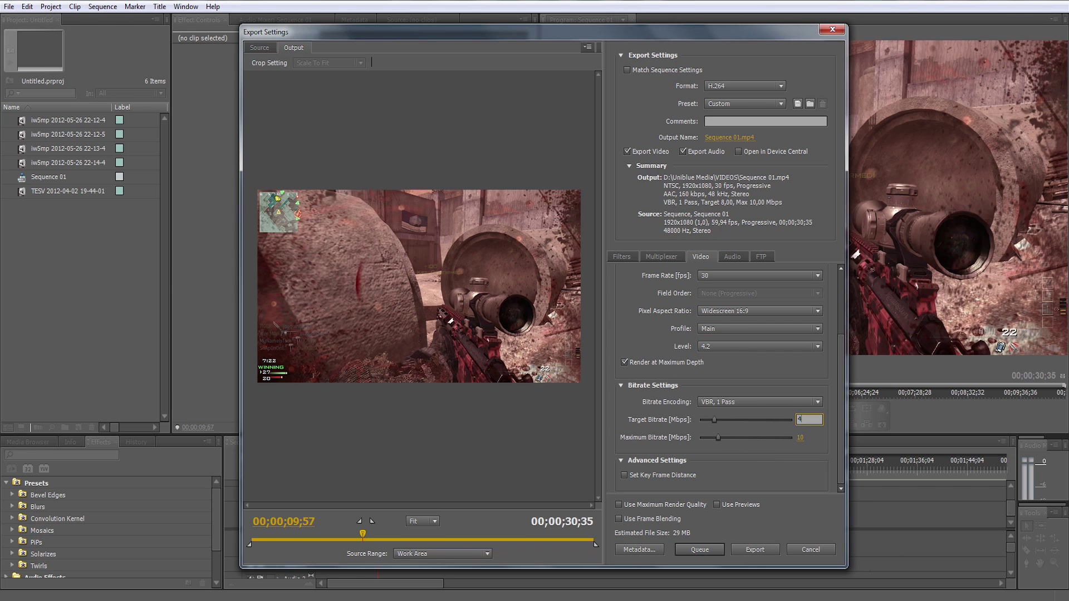
click(802, 438)
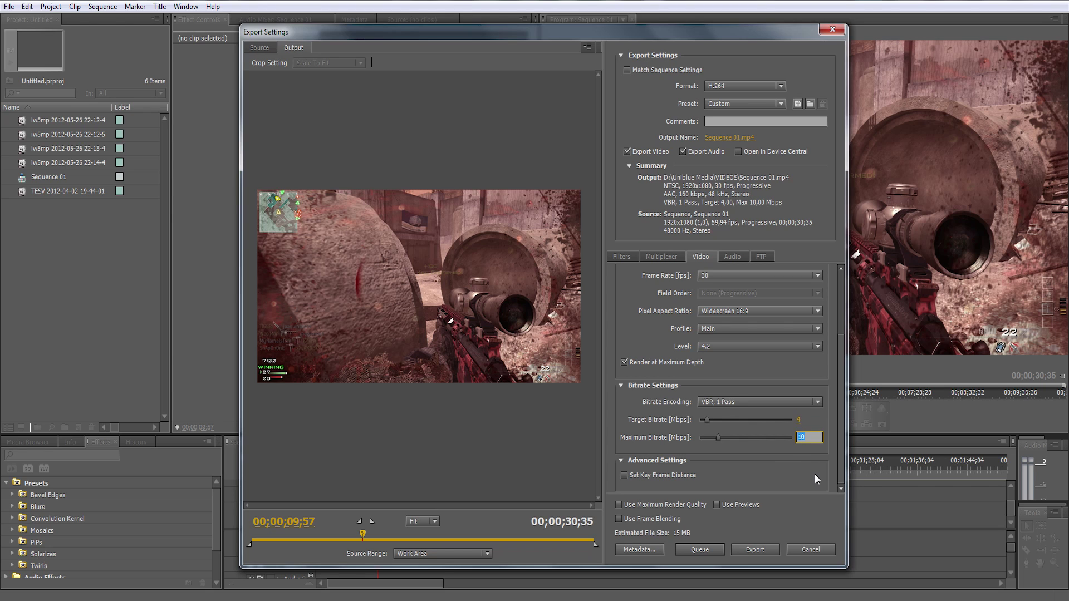
text(5)
key(Return)
click(798, 421)
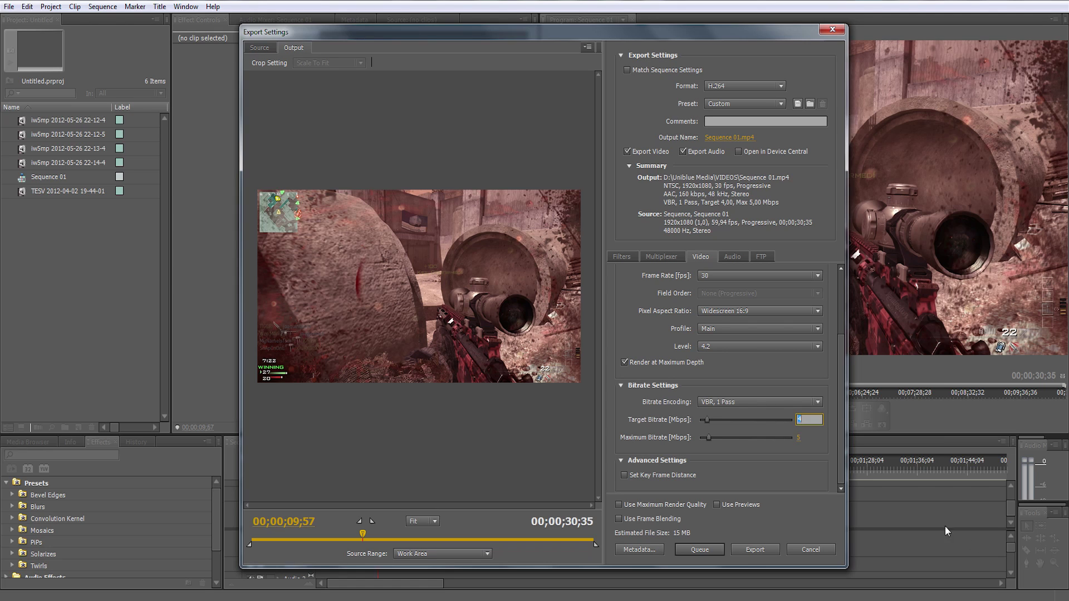
text(8)
key(Return)
click(799, 438)
text(10)
key(Return)
click(798, 420)
text(40)
key(Tab)
text(40)
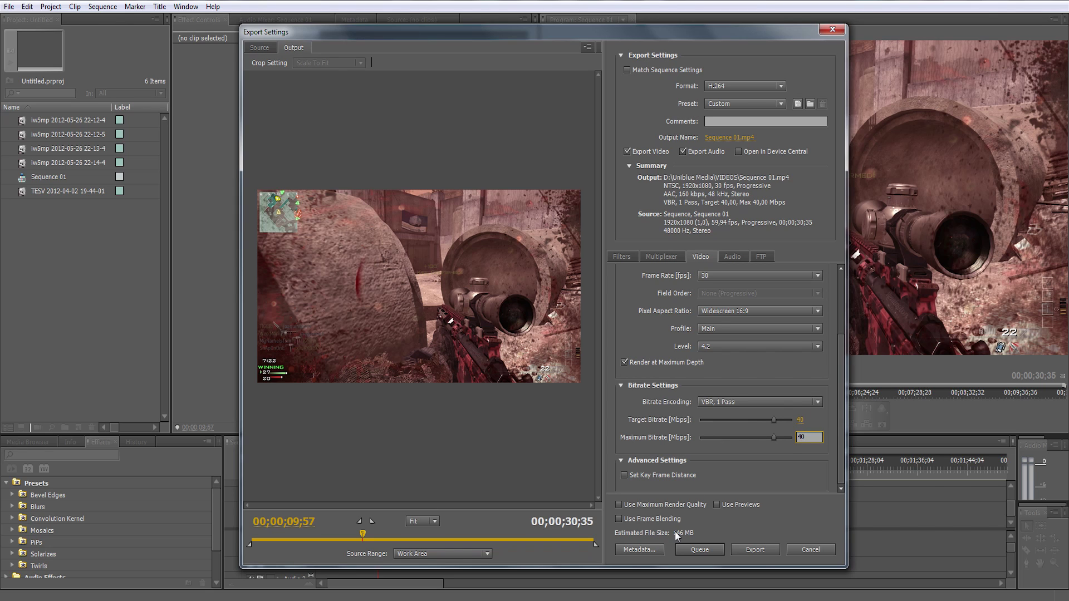
key(Return)
click(801, 419)
text(8)
key(Tab)
text(10)
key(Return)
- Enable Use Maximum Render Quality for the export
click(625, 506)
mouse_move(836, 393)
mouse_down()
mouse_move(840, 313)
mouse_move(851, 425)
mouse_move(847, 329)
mouse_move(850, 392)
mouse_up()
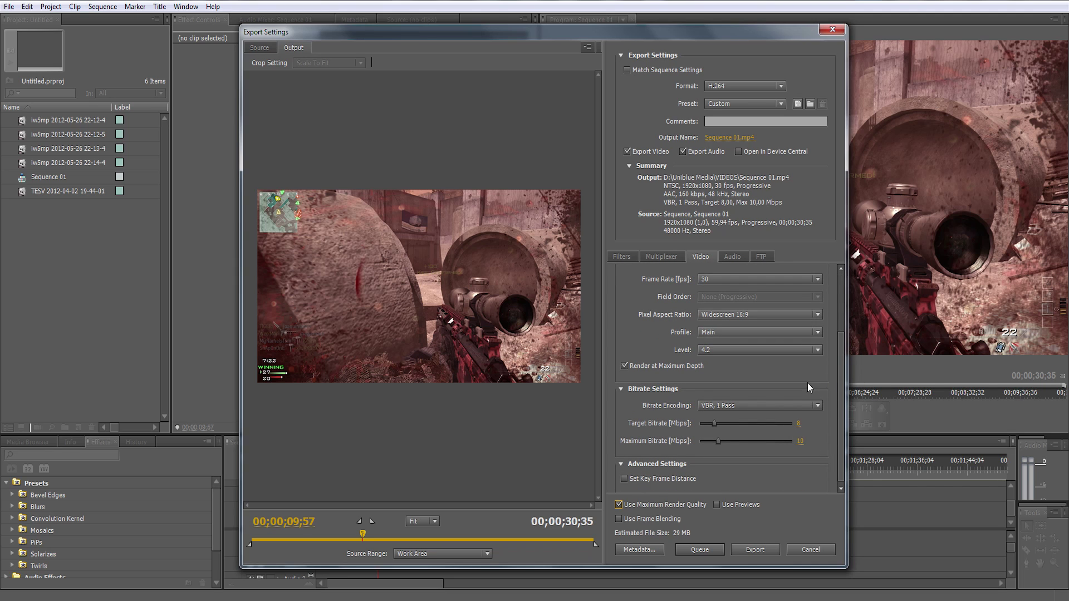
click(730, 257)
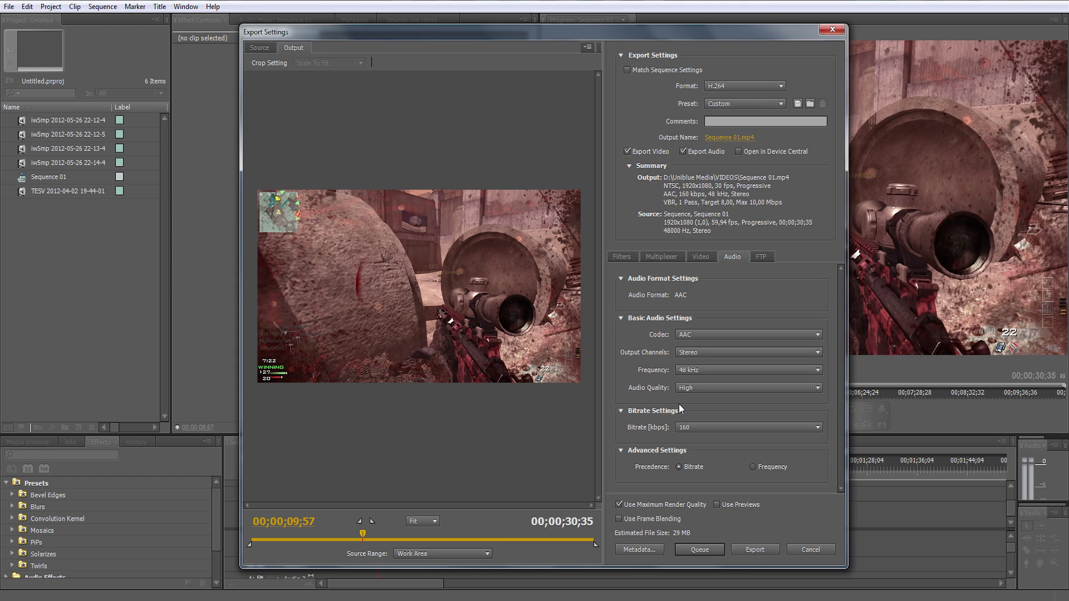
- Set export audio to Stereo, 44.1 kHz, High quality, 320 kbps, then view FTP settings
click(692, 351)
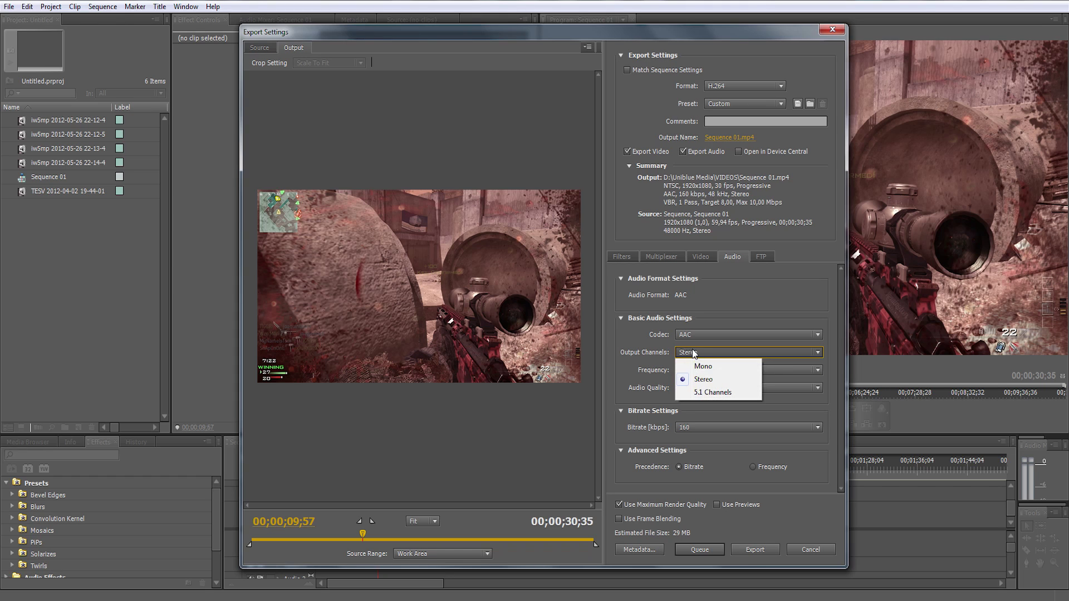
click(703, 379)
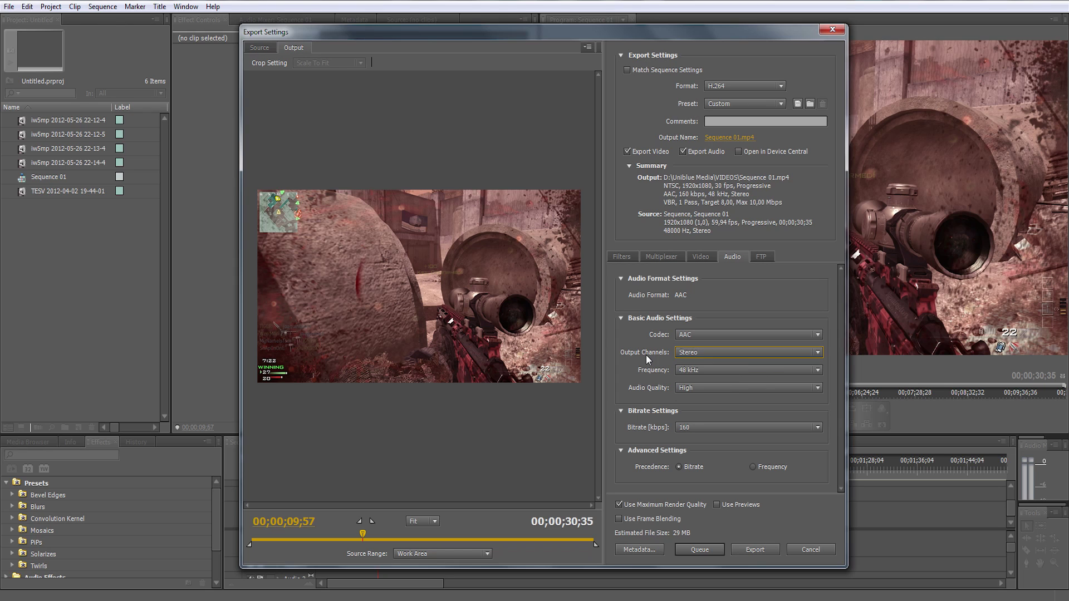
click(689, 371)
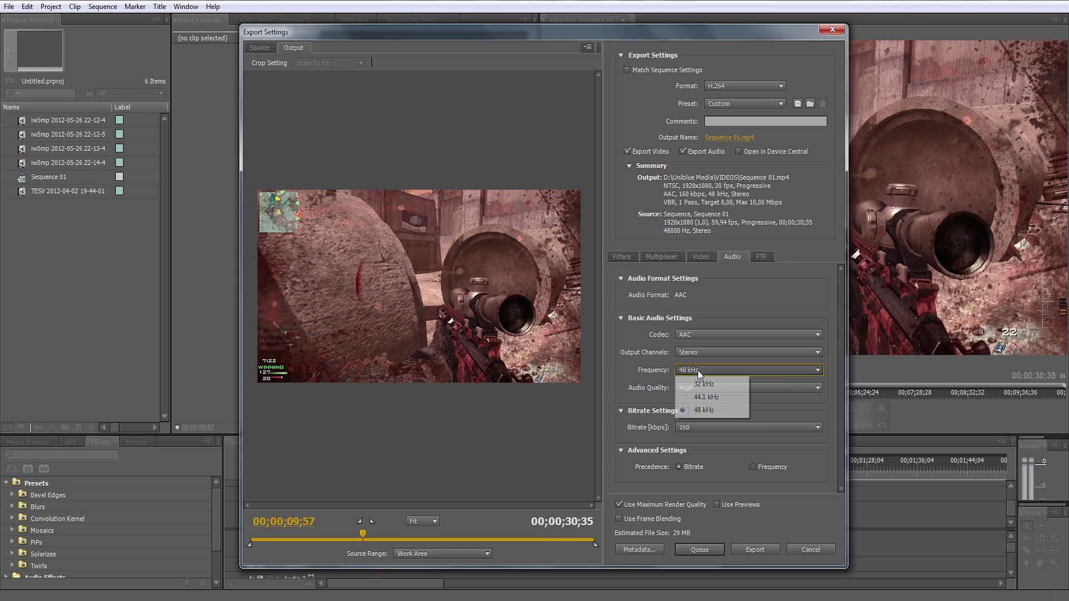
click(702, 399)
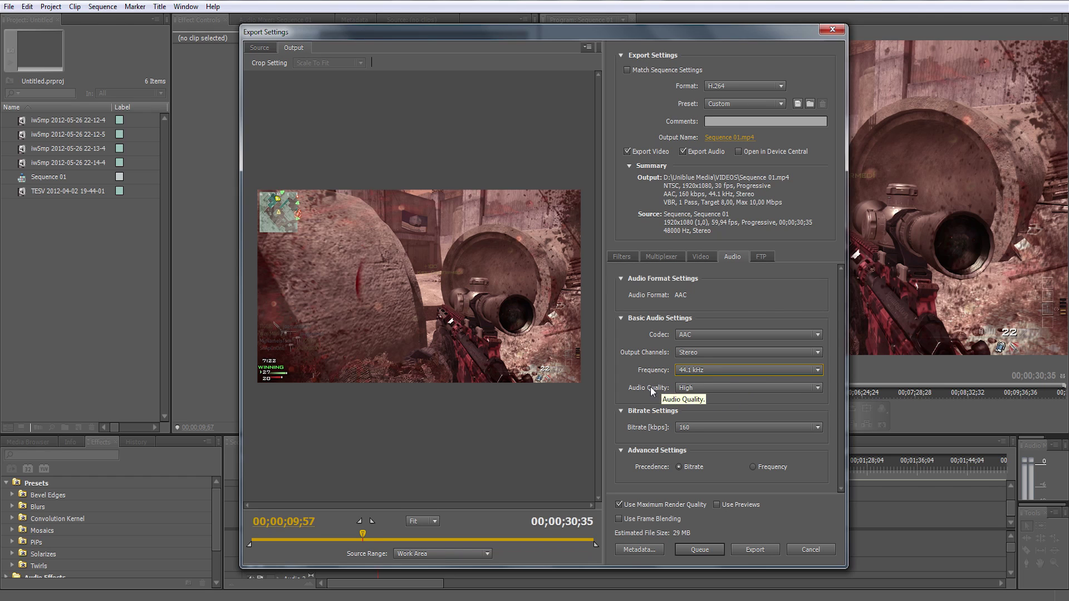
click(691, 387)
click(693, 432)
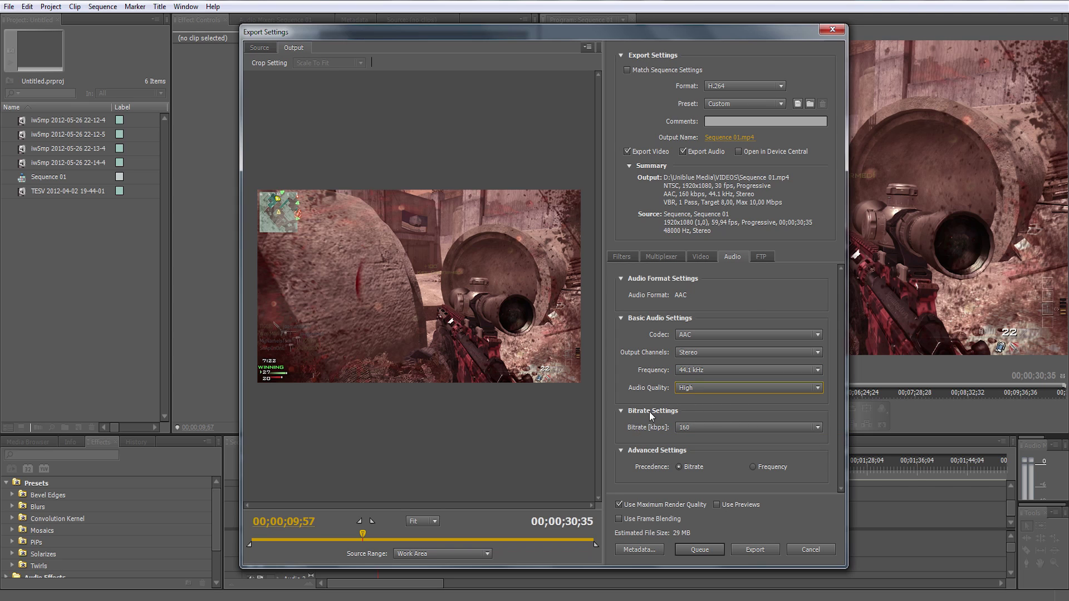
click(696, 432)
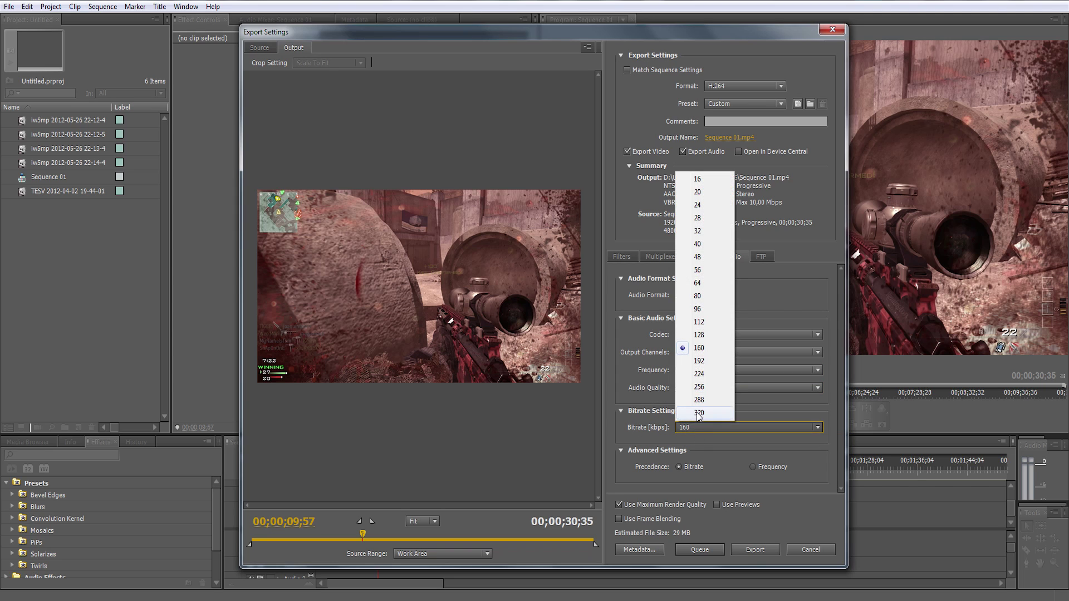
click(697, 421)
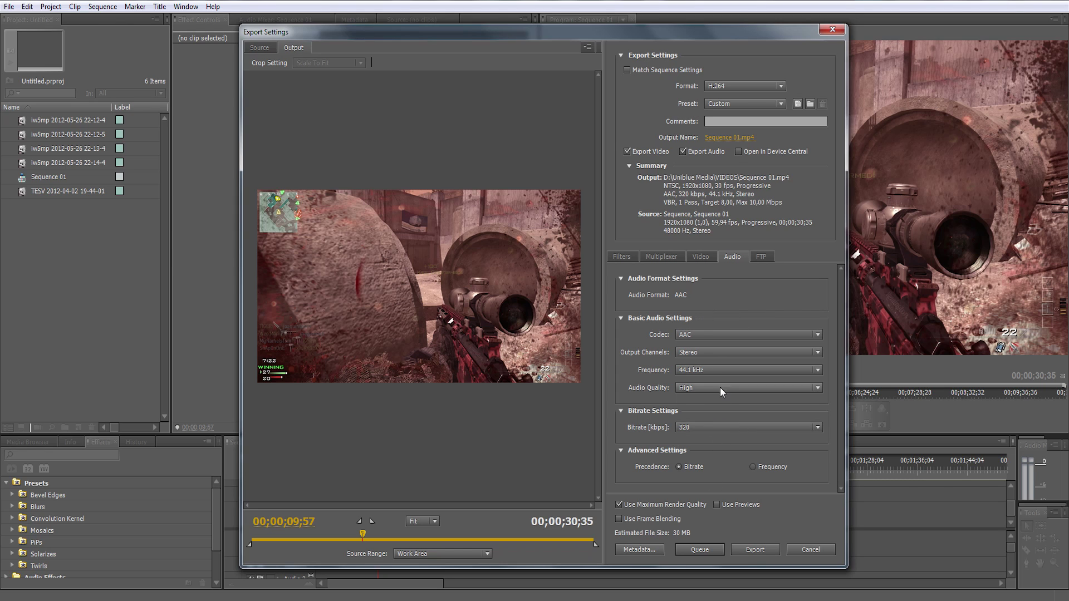
click(759, 257)
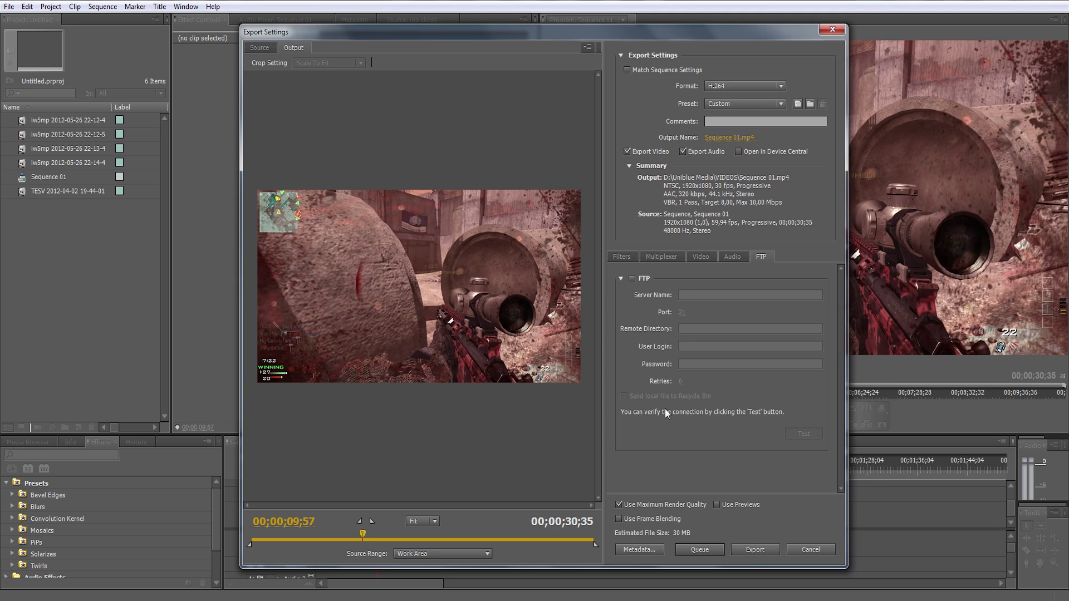
- Return to the Audio settings showing AAC stereo, 44.1 kHz, 320 kbps
click(728, 258)
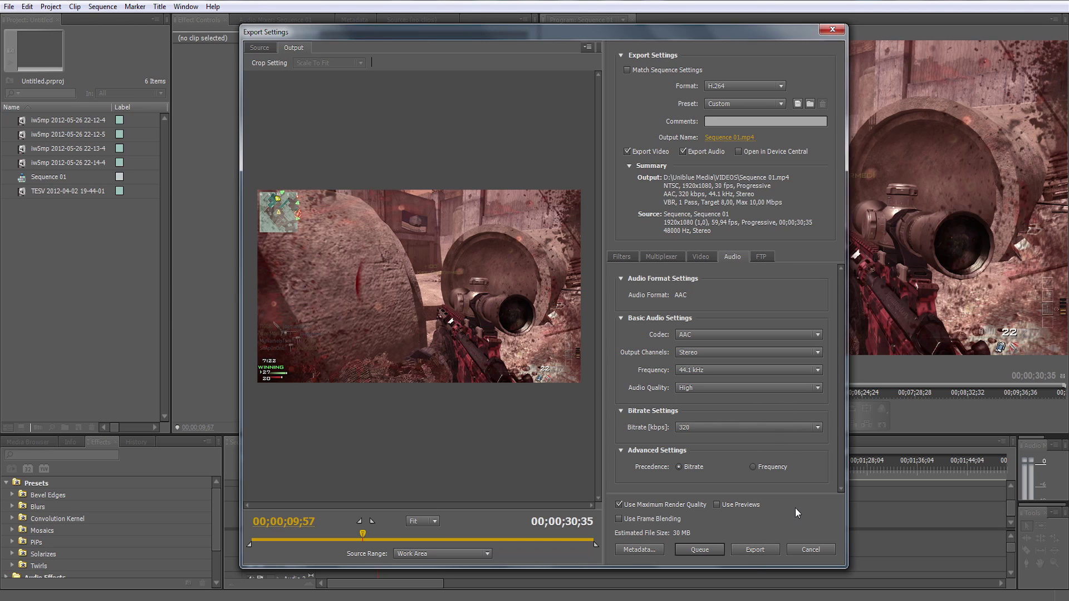
- Confirm the output file, then save preset 'FOR WEB 1080p 30 FPS' with filter/FTP settings
click(715, 138)
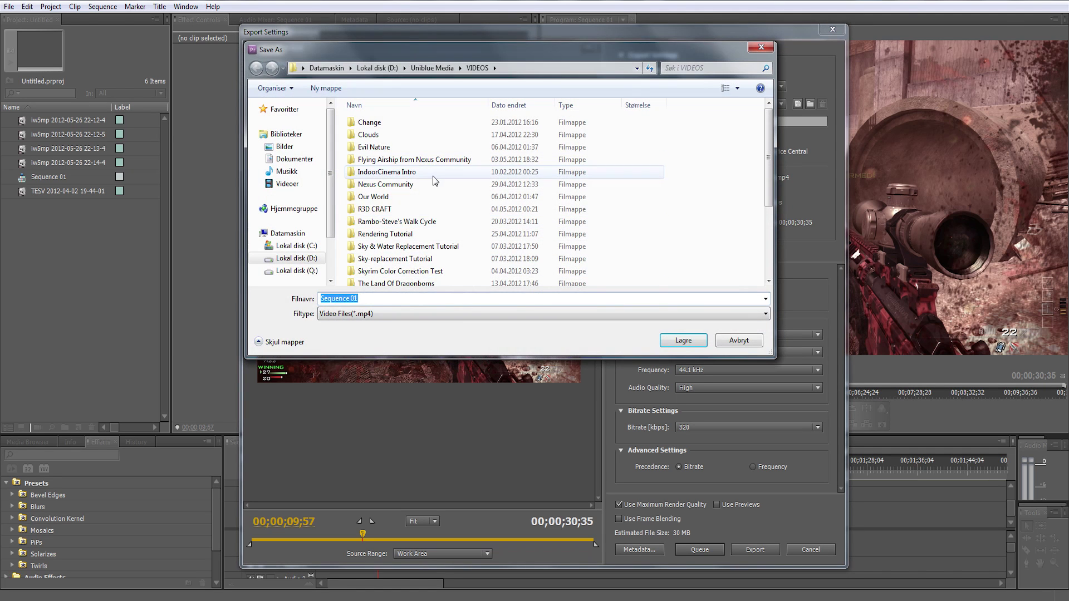
key(Return)
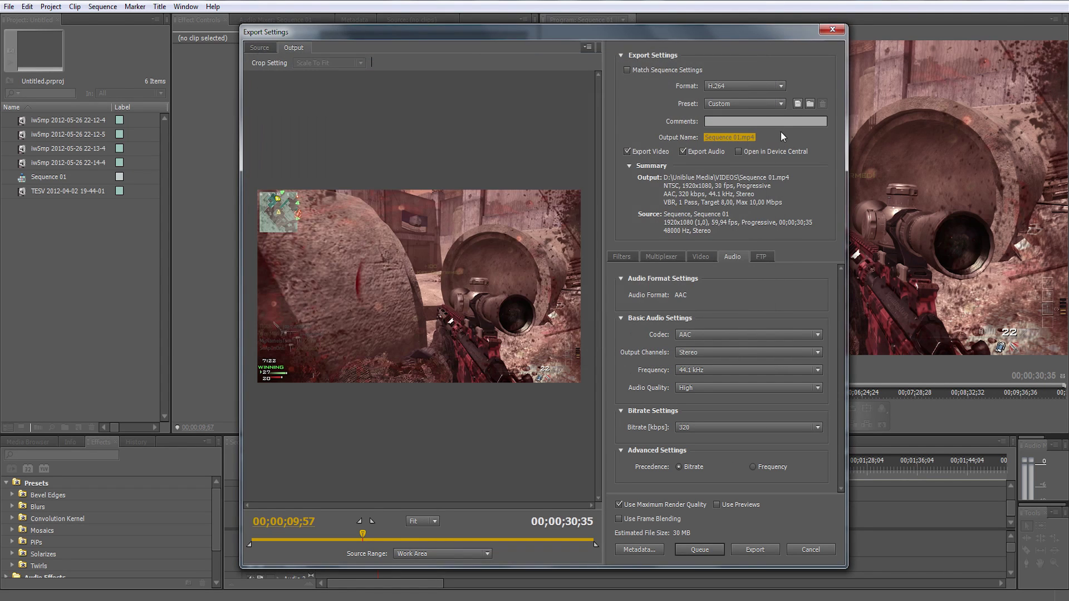
click(800, 104)
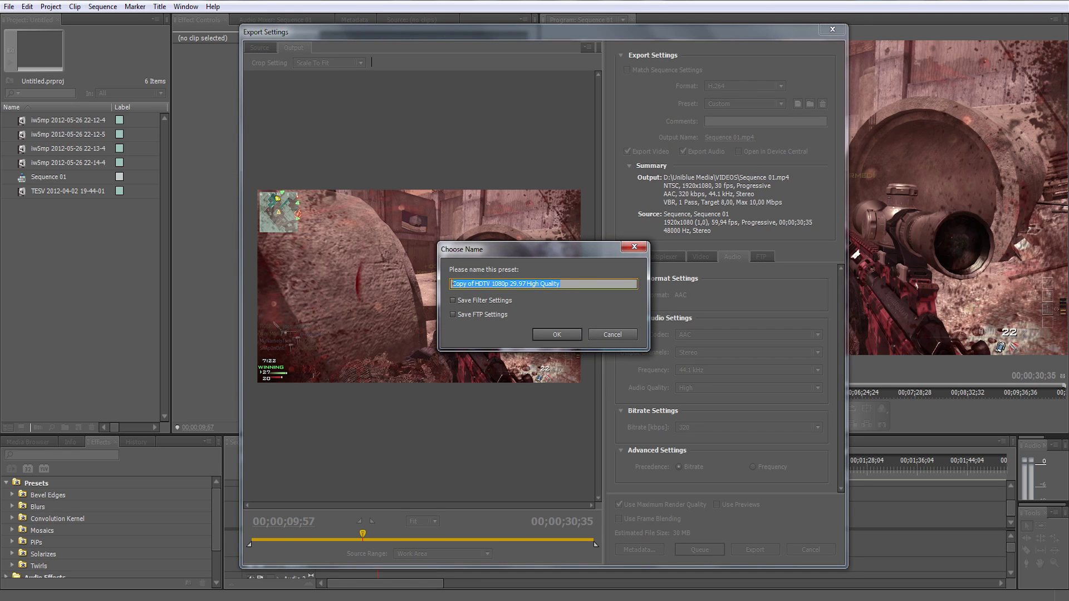
text(FOR WEB)
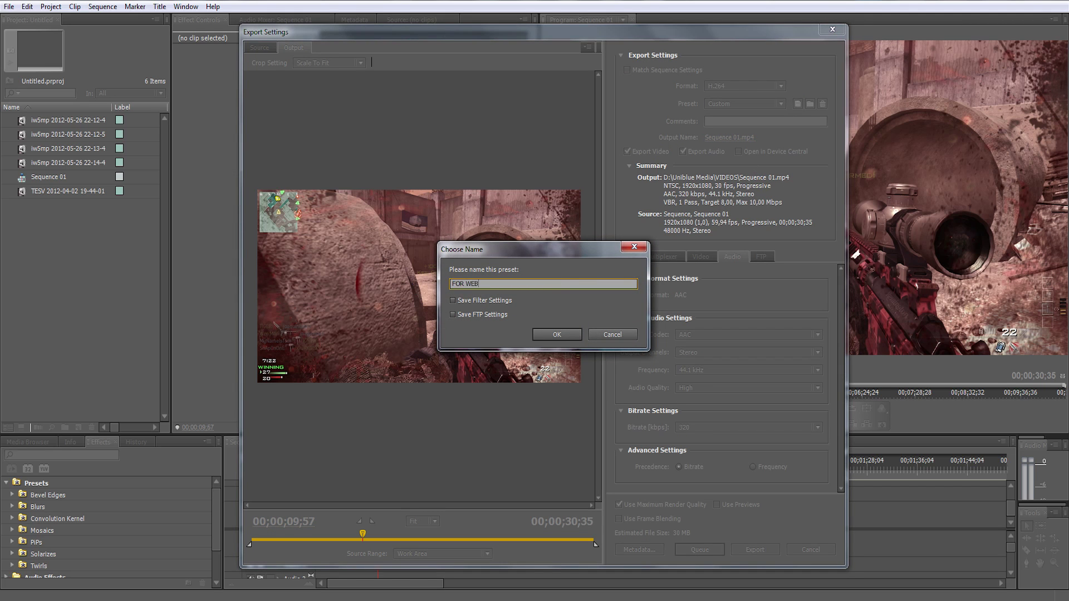
text( 1080p 30 FPS)
click(453, 300)
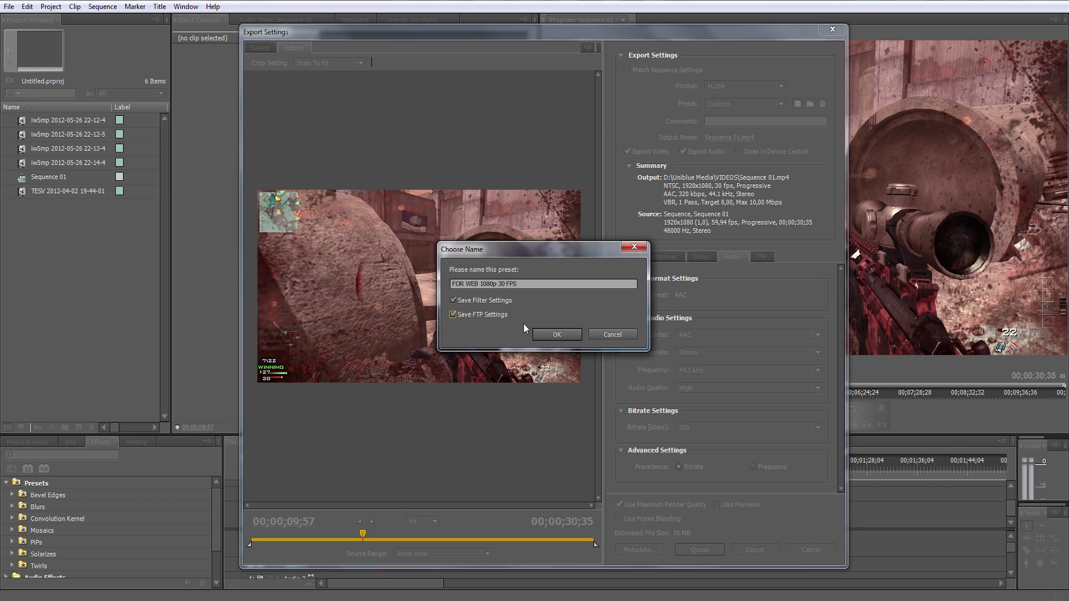
click(556, 334)
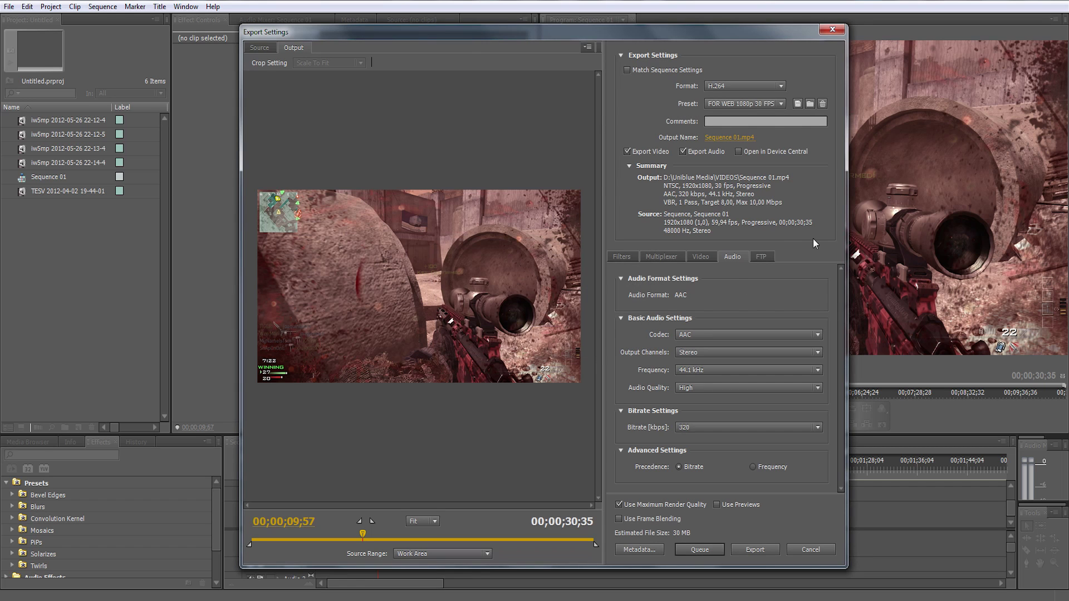
click(769, 105)
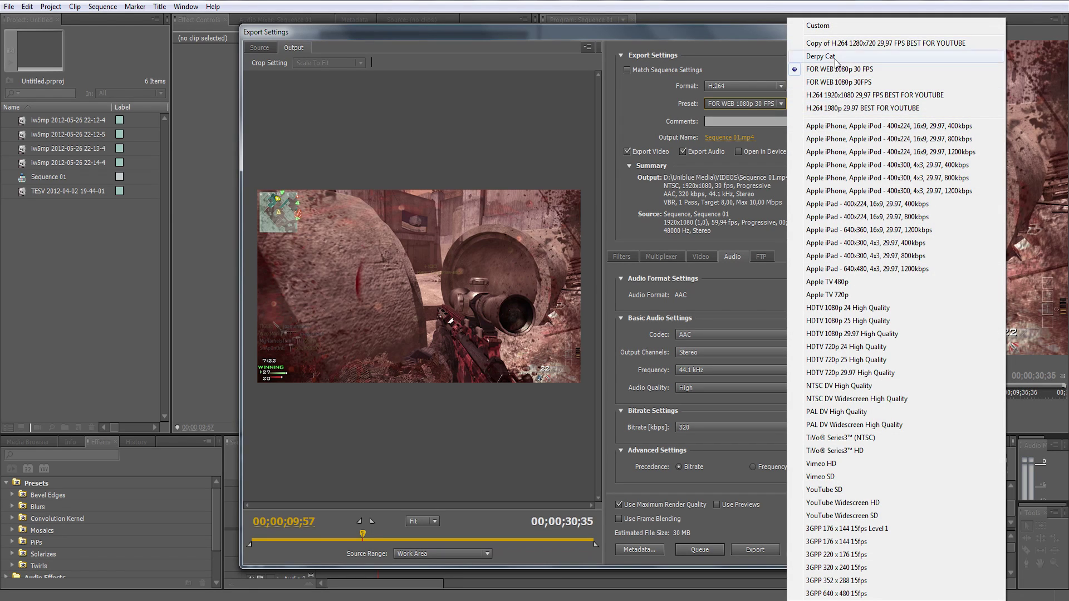
click(654, 90)
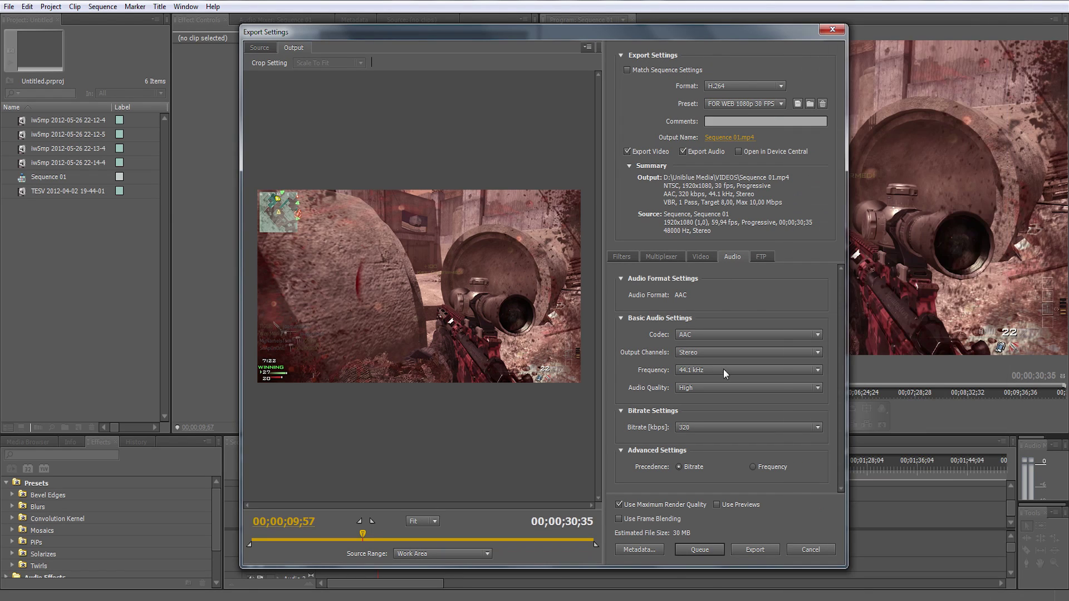
- Start encoding Sequence 01 with the new preset's settings
click(754, 549)
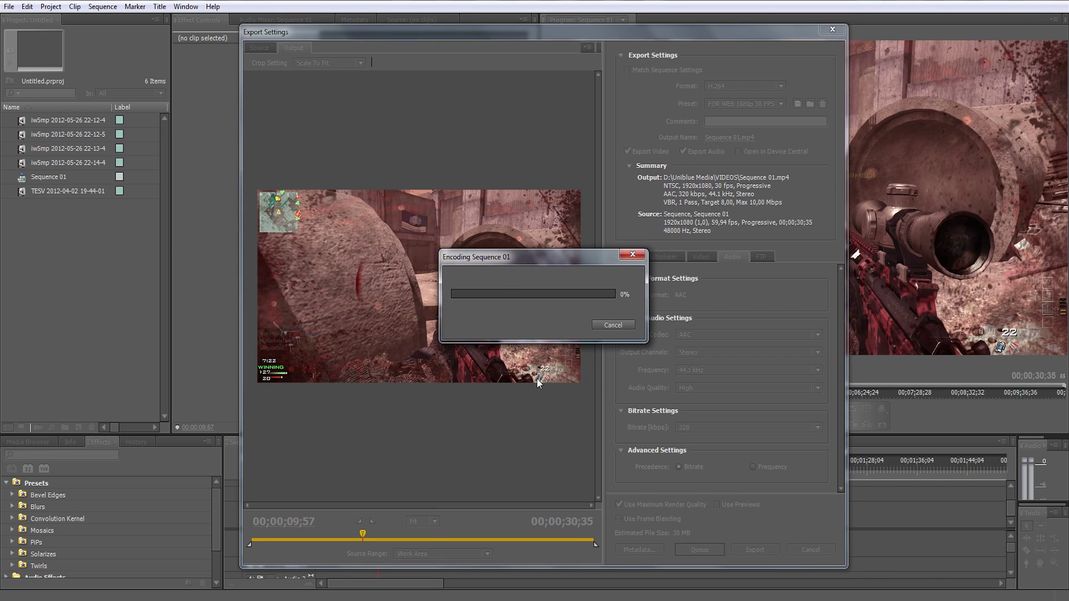